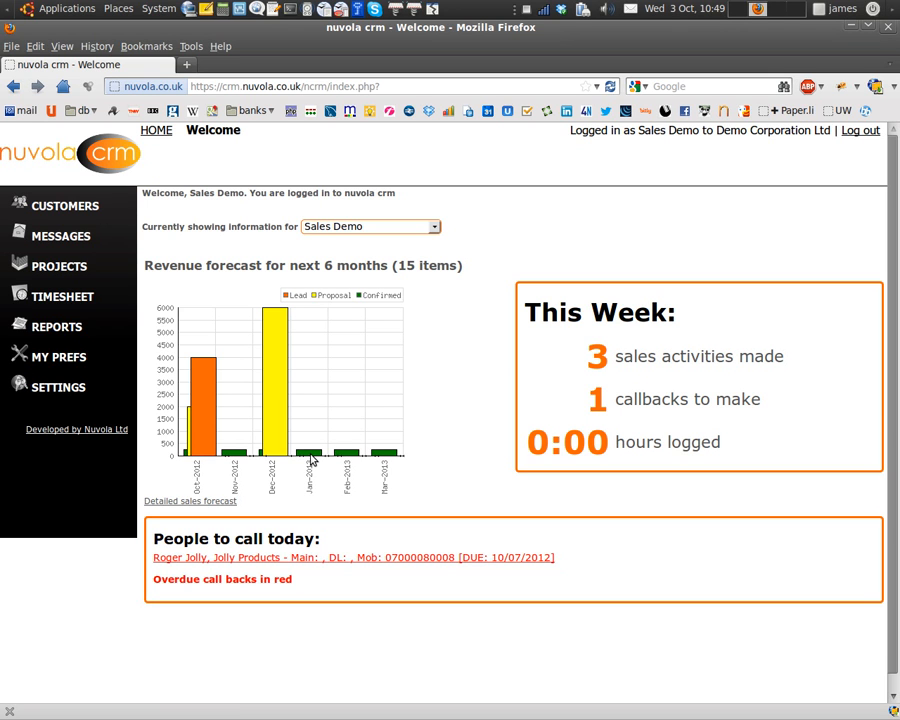
Start a new project record and name it New Project.
{"action": "left_click", "coordinate": [64, 267]}
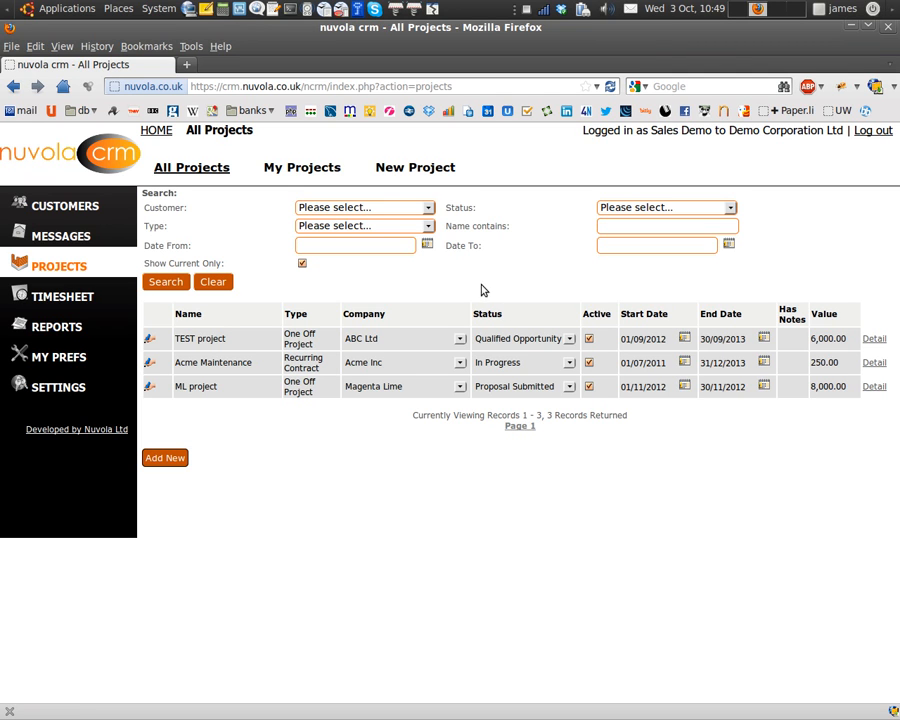
{"action": "left_click", "coordinate": [160, 458]}
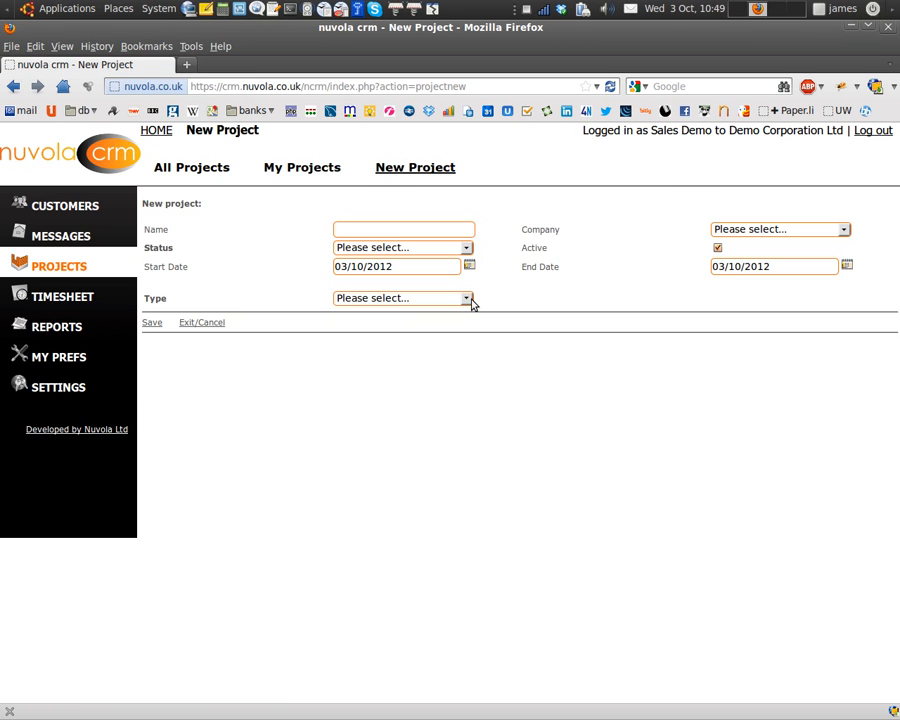
{"action": "left_click", "coordinate": [453, 229]}
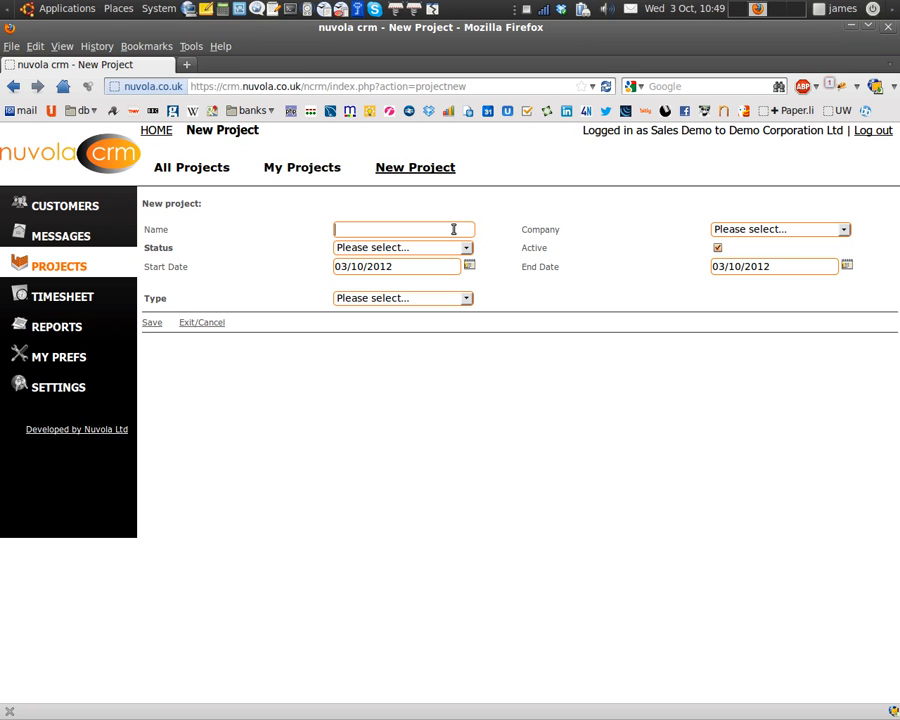
{"action": "type", "text": "New Project"}
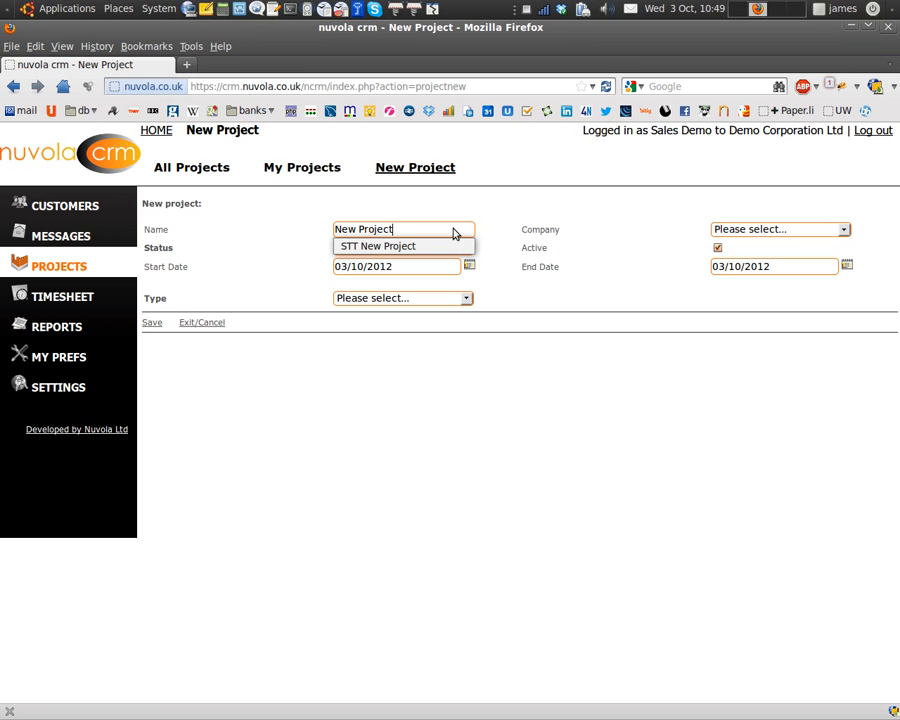
Assign the project to the company ABC Ltd and set its status to Qualified Opportunity.
{"action": "left_click", "coordinate": [757, 229]}
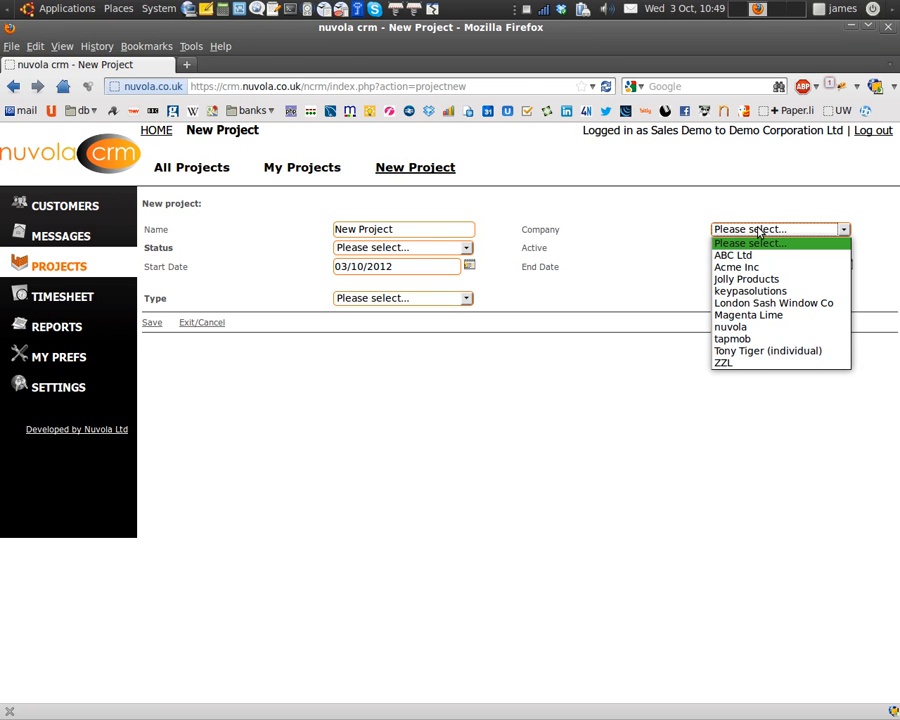
{"action": "left_click", "coordinate": [765, 351]}
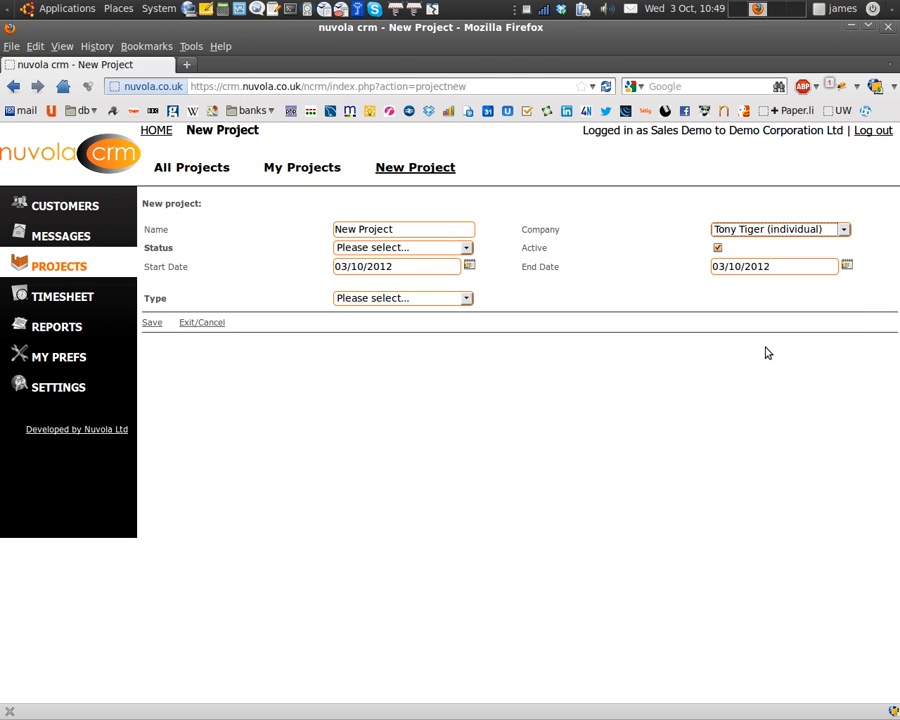
{"action": "left_click", "coordinate": [792, 232]}
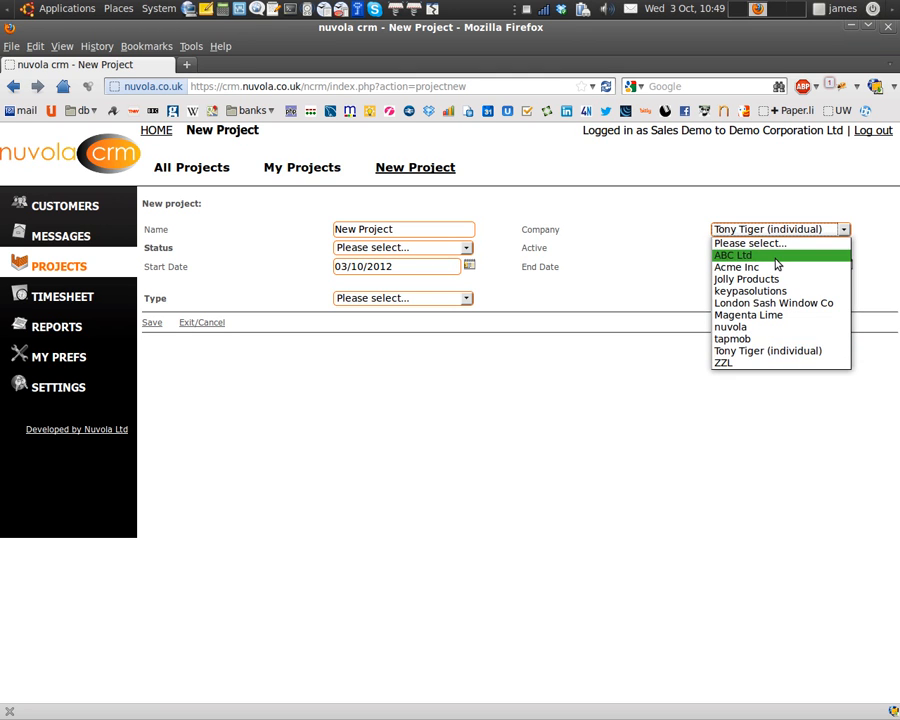
{"action": "left_click", "coordinate": [748, 252]}
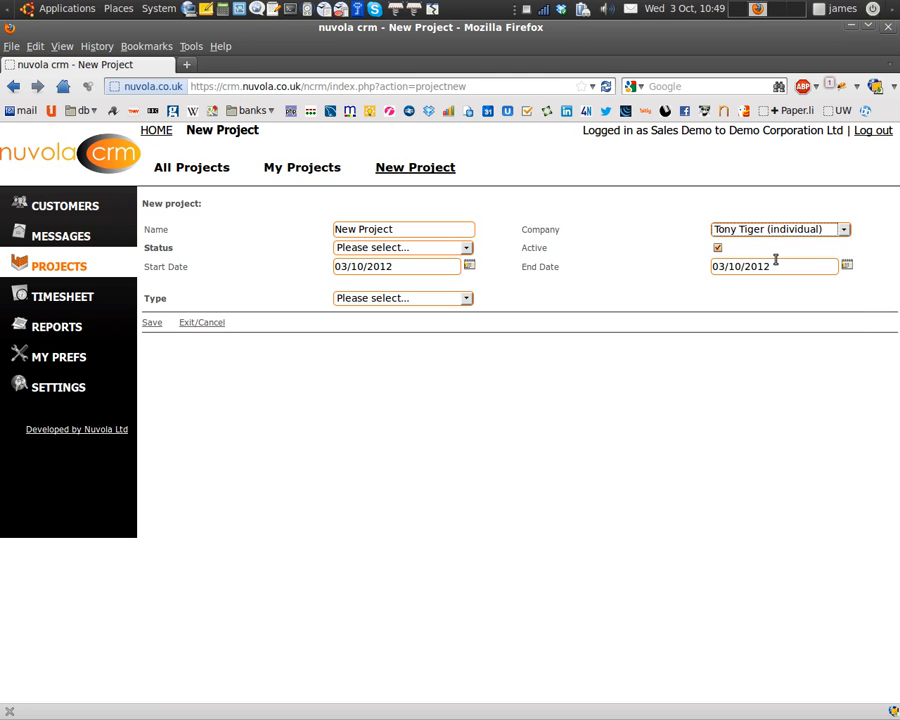
{"action": "left_click", "coordinate": [431, 254]}
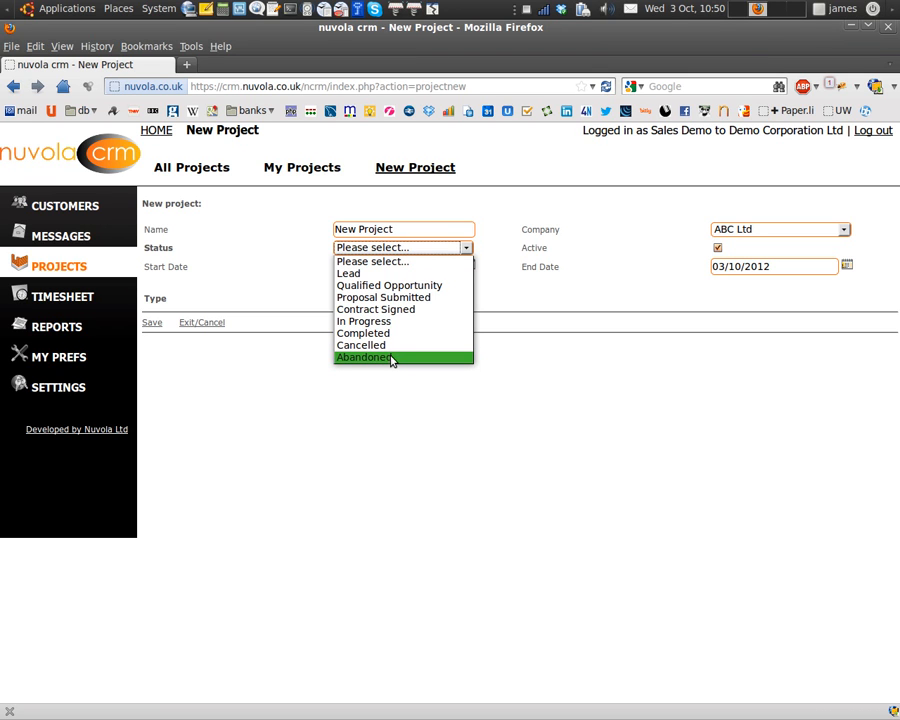
{"action": "left_click", "coordinate": [399, 286]}
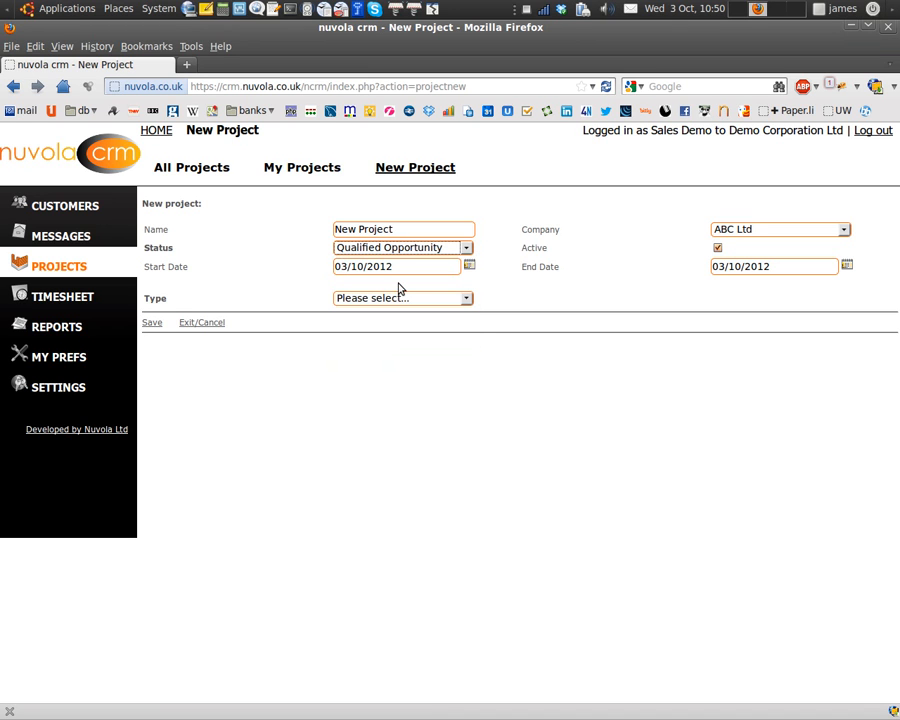
Set the project's start date to 01-12-2012 and its end date to 15-01-2013.
{"action": "left_click", "coordinate": [470, 268]}
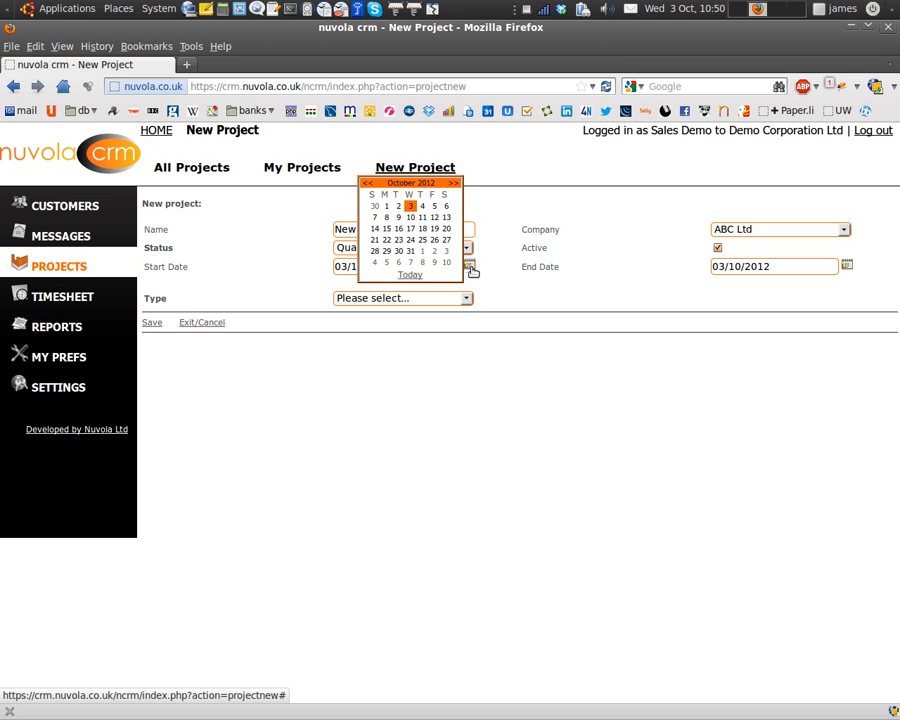
{"action": "left_click", "coordinate": [451, 184]}
{"action": "left_click", "coordinate": [451, 184]}
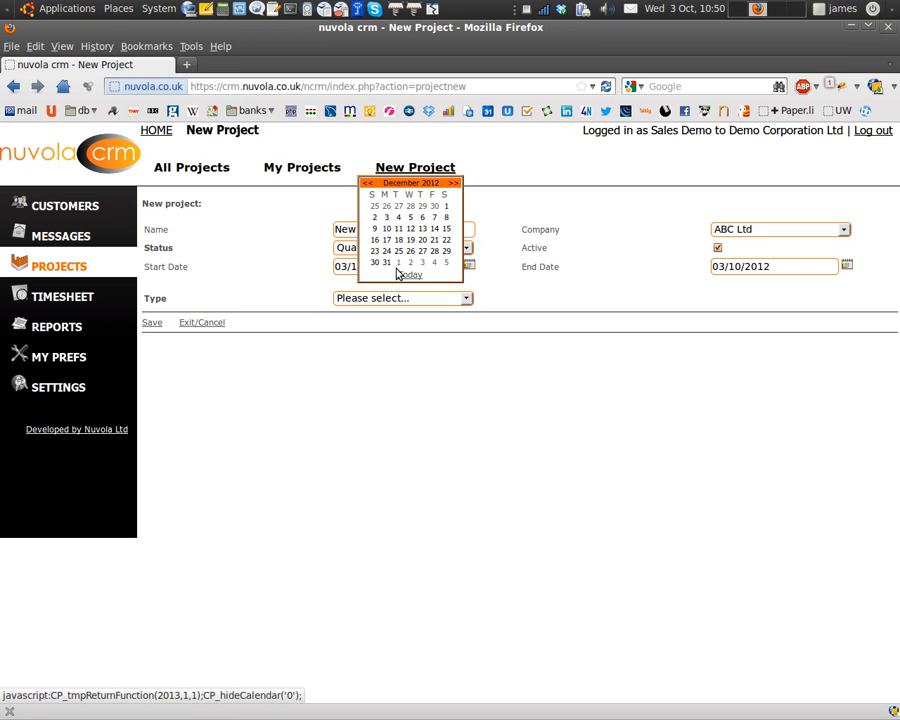
{"action": "left_click", "coordinate": [447, 208]}
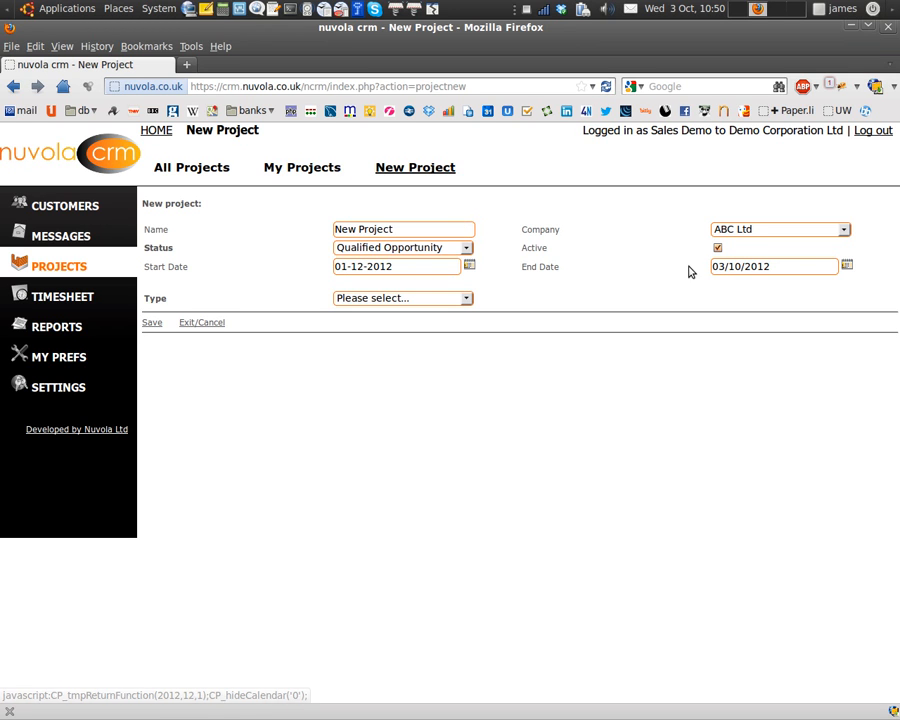
{"action": "left_click", "coordinate": [848, 268]}
{"action": "left_click", "coordinate": [829, 185]}
{"action": "left_click", "coordinate": [829, 185]}
{"action": "left_click", "coordinate": [829, 185]}
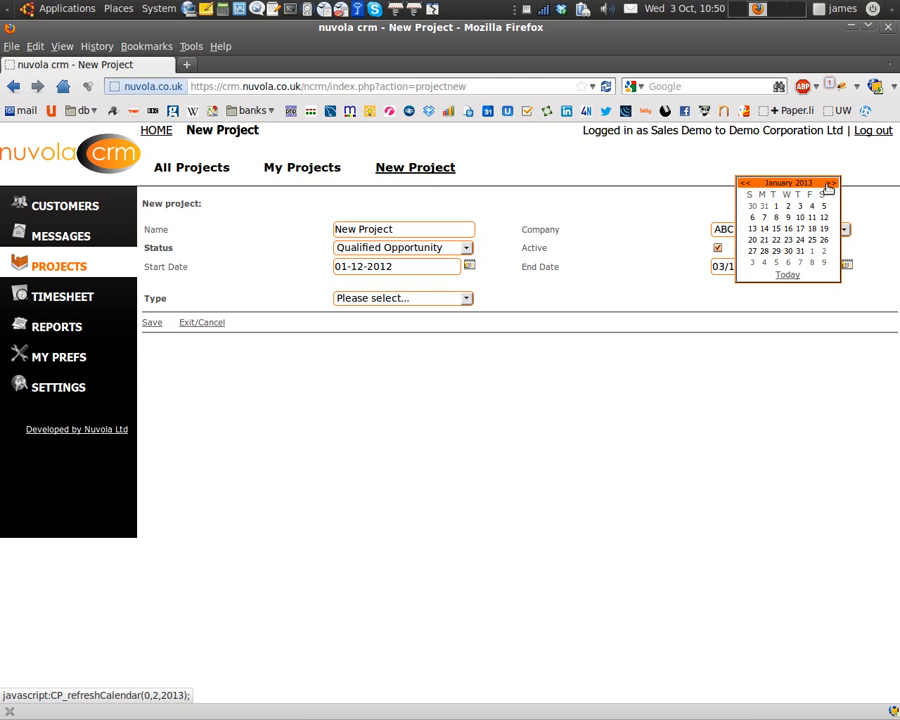
{"action": "left_click", "coordinate": [777, 232]}
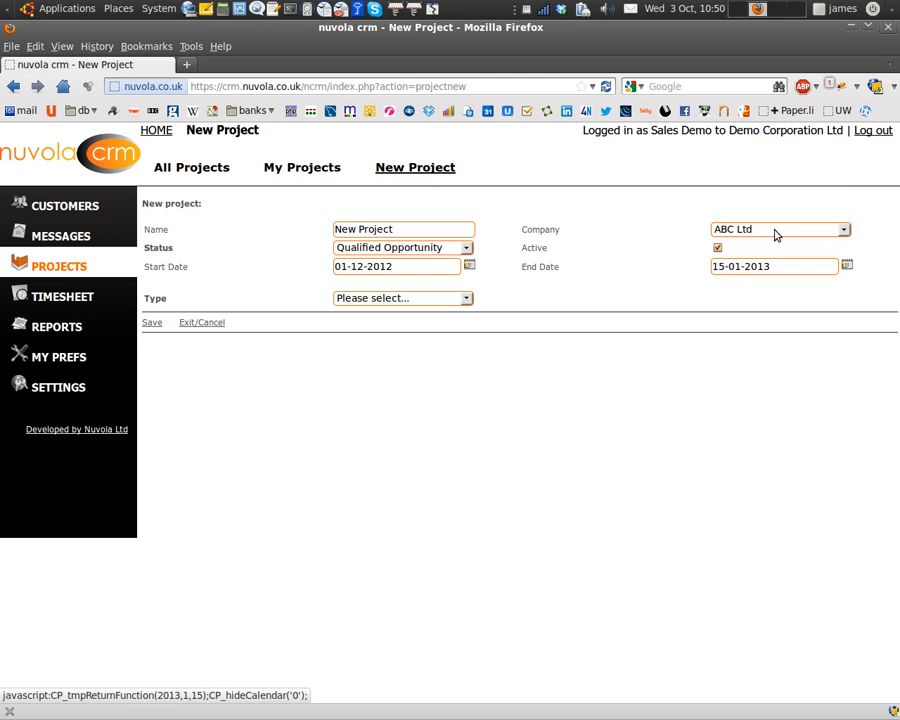
Switch the project type through One Off Project, Recurring Contract and Internal to compare their billing fields.
{"action": "left_click", "coordinate": [395, 302]}
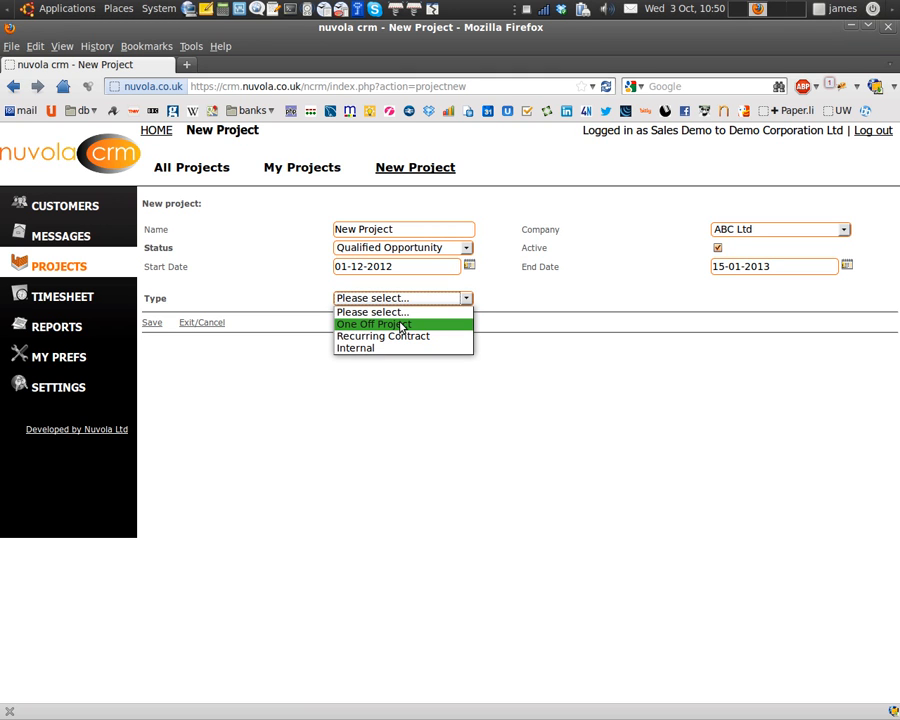
{"action": "left_click", "coordinate": [401, 325]}
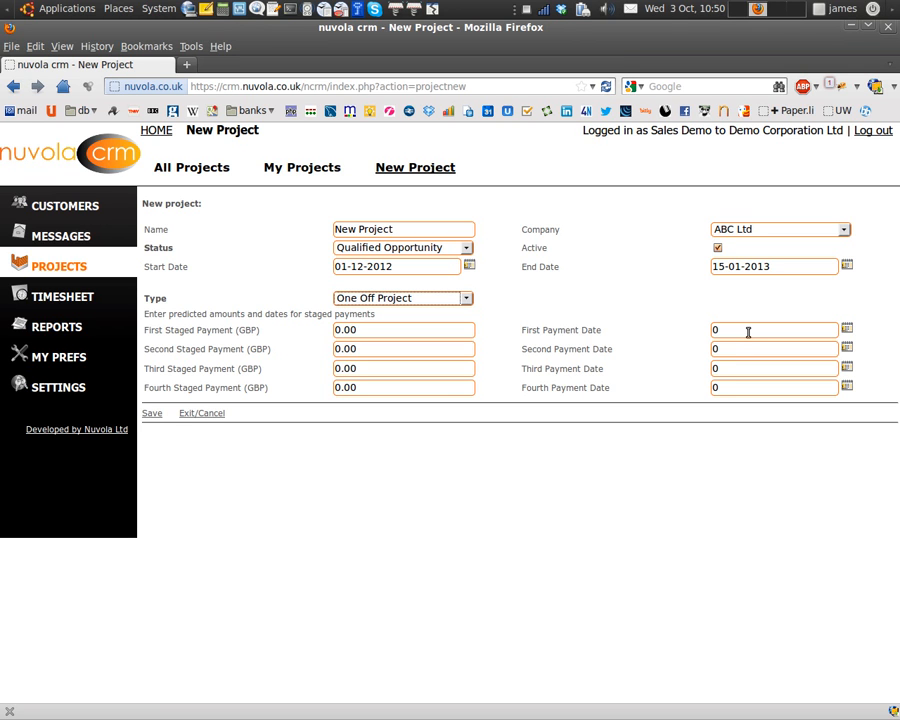
{"action": "left_click", "coordinate": [444, 301]}
{"action": "left_click", "coordinate": [444, 336]}
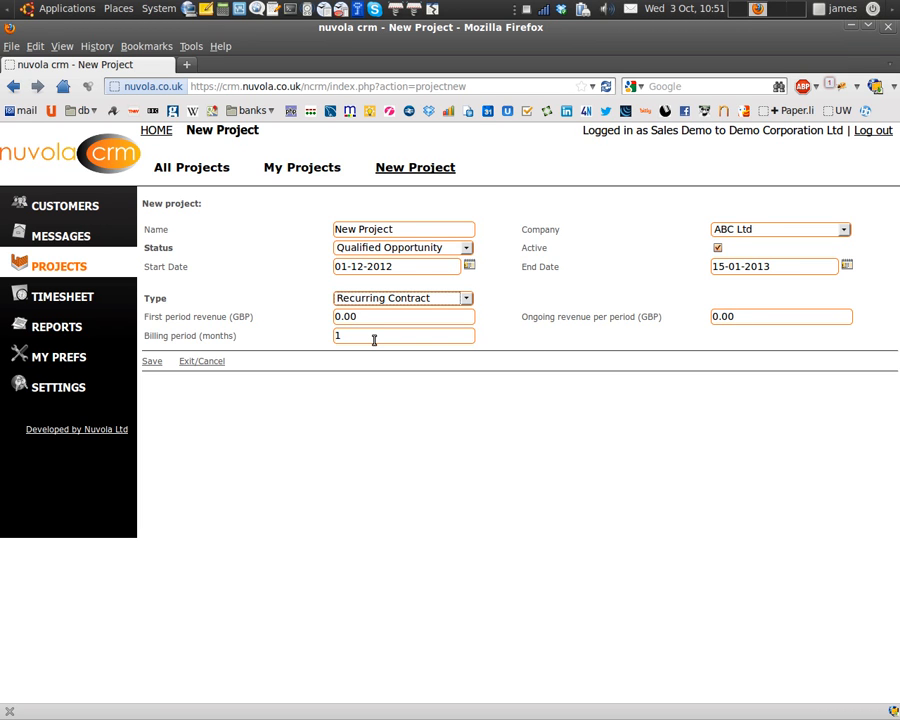
{"action": "left_click", "coordinate": [408, 300]}
{"action": "left_click", "coordinate": [392, 348]}
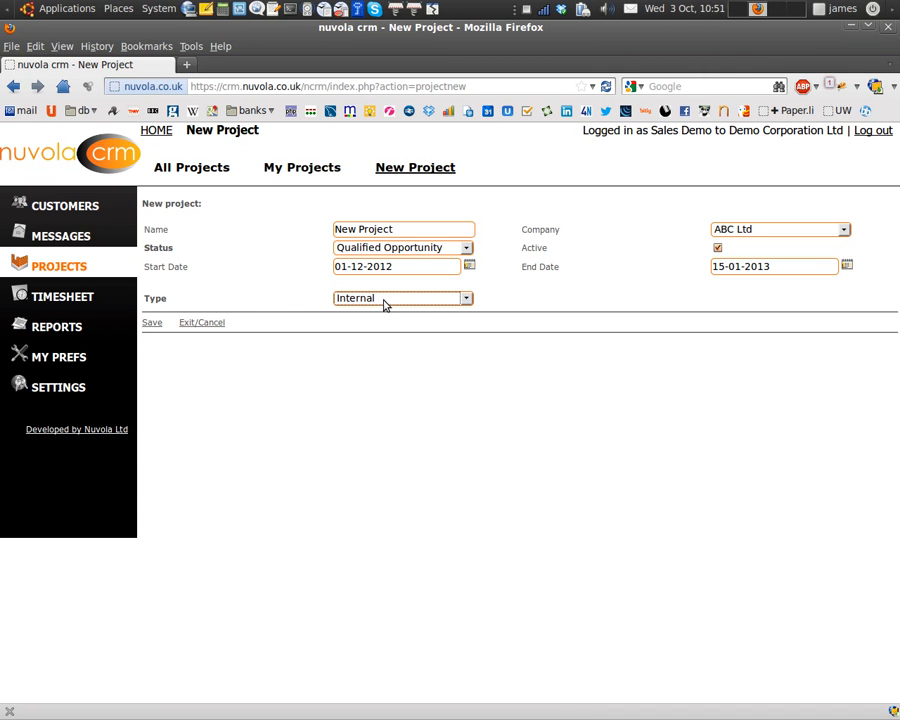
Set the type to One Off Project with a first staged payment of 3000 GBP dated 30-11-2012.
{"action": "left_click", "coordinate": [384, 302]}
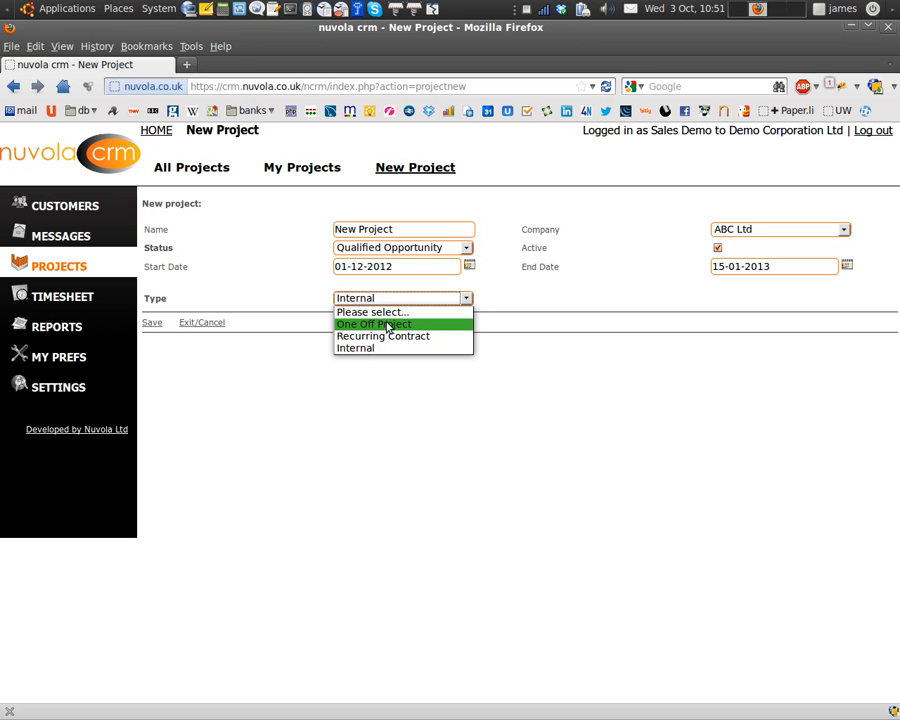
{"action": "left_click", "coordinate": [388, 325]}
{"action": "left_click_drag", "start_coordinate": [396, 330], "coordinate": [333, 331]}
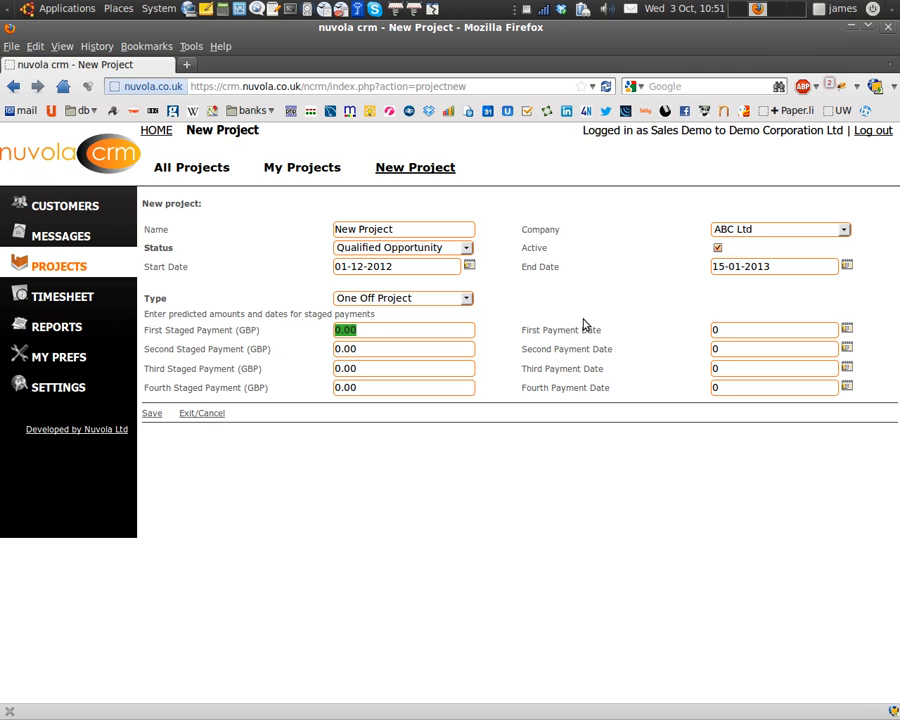
{"action": "type", "text": "3000"}
{"action": "left_click", "coordinate": [846, 327]}
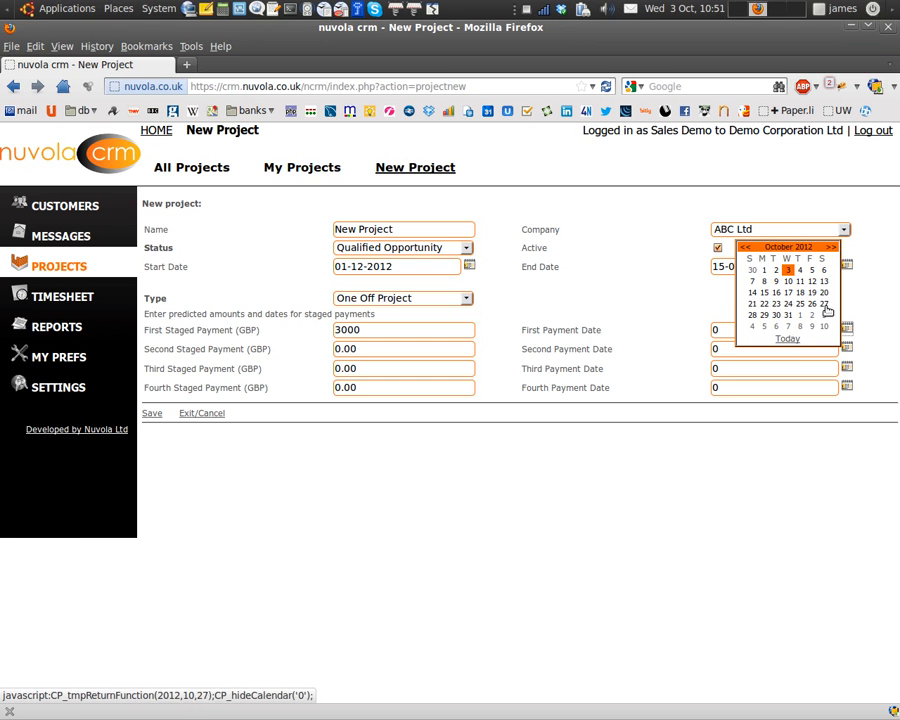
{"action": "left_click", "coordinate": [830, 247]}
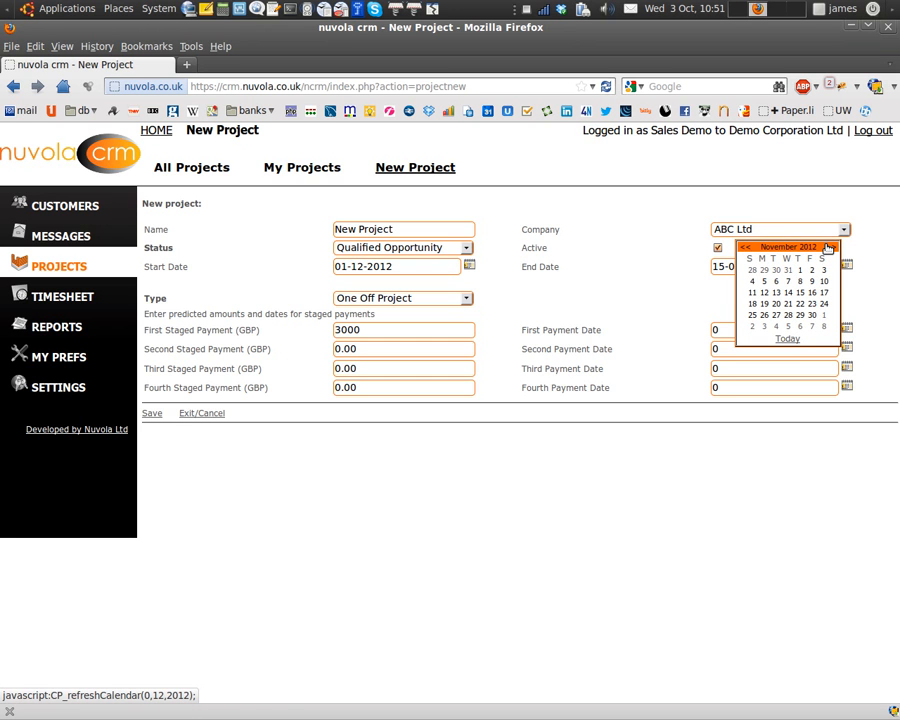
{"action": "left_click", "coordinate": [812, 315]}
Enter a second staged payment of 3000 GBP dated 15-02-2013 and save the project.
{"action": "left_click", "coordinate": [404, 356]}
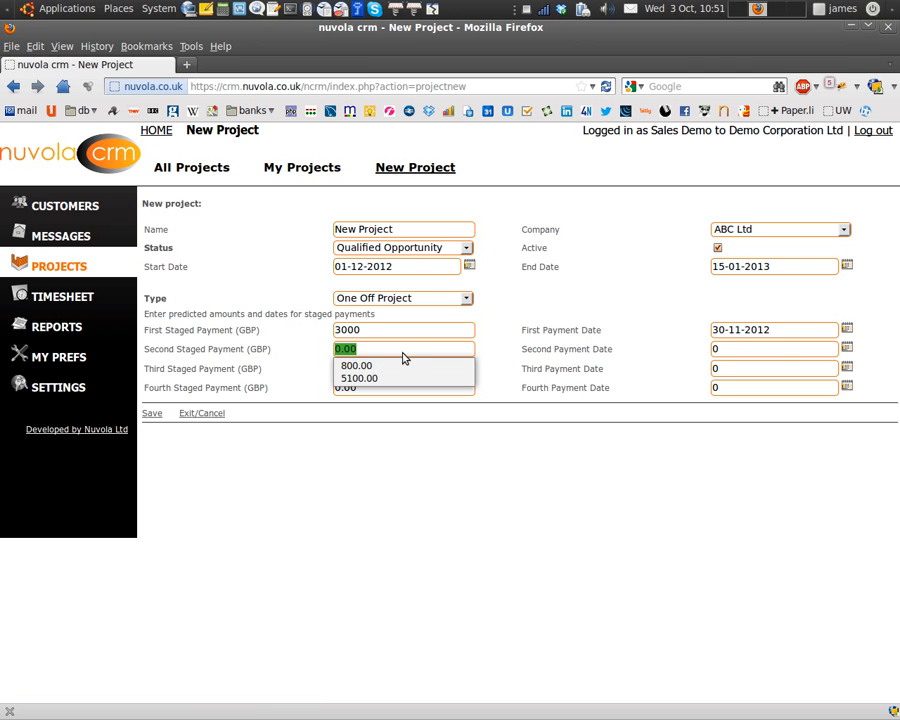
{"action": "type", "text": "3000"}
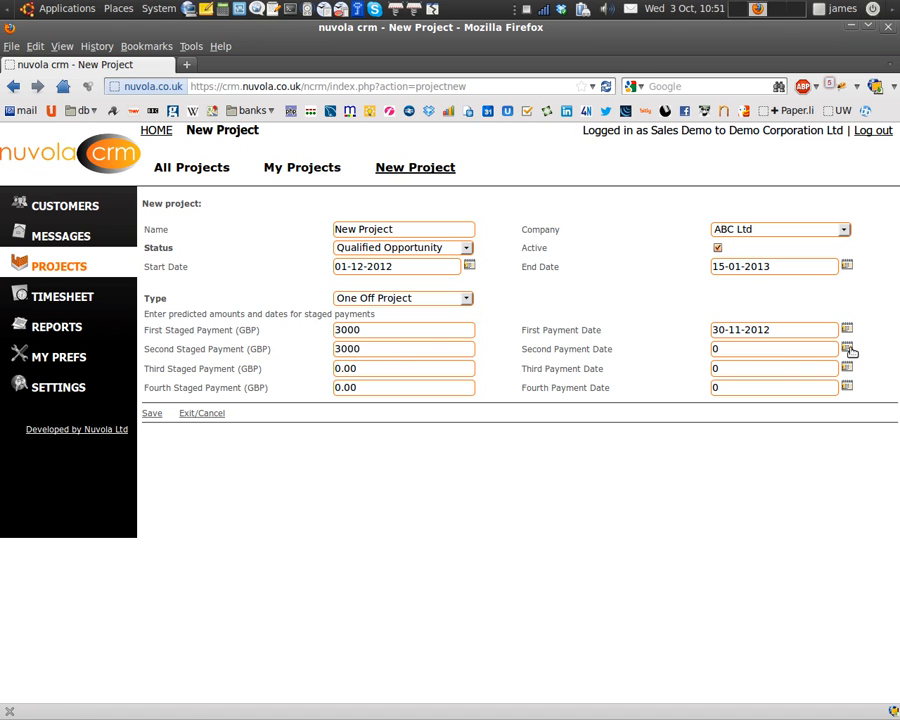
{"action": "left_click", "coordinate": [847, 348]}
{"action": "left_click", "coordinate": [829, 266]}
{"action": "left_click", "coordinate": [829, 266]}
{"action": "left_click", "coordinate": [829, 266]}
{"action": "left_click", "coordinate": [829, 266]}
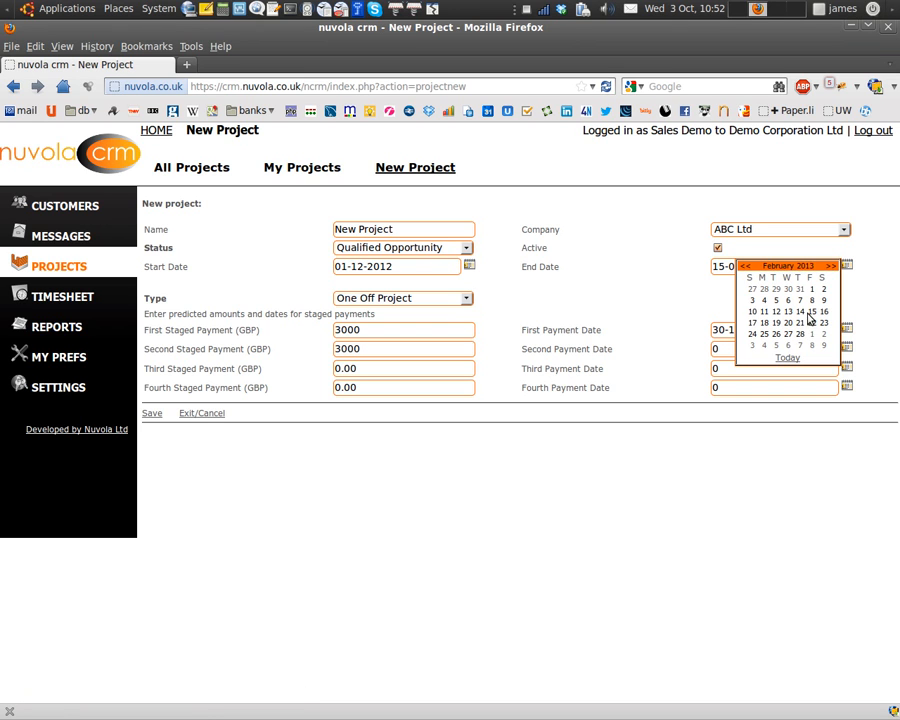
{"action": "left_click", "coordinate": [812, 312]}
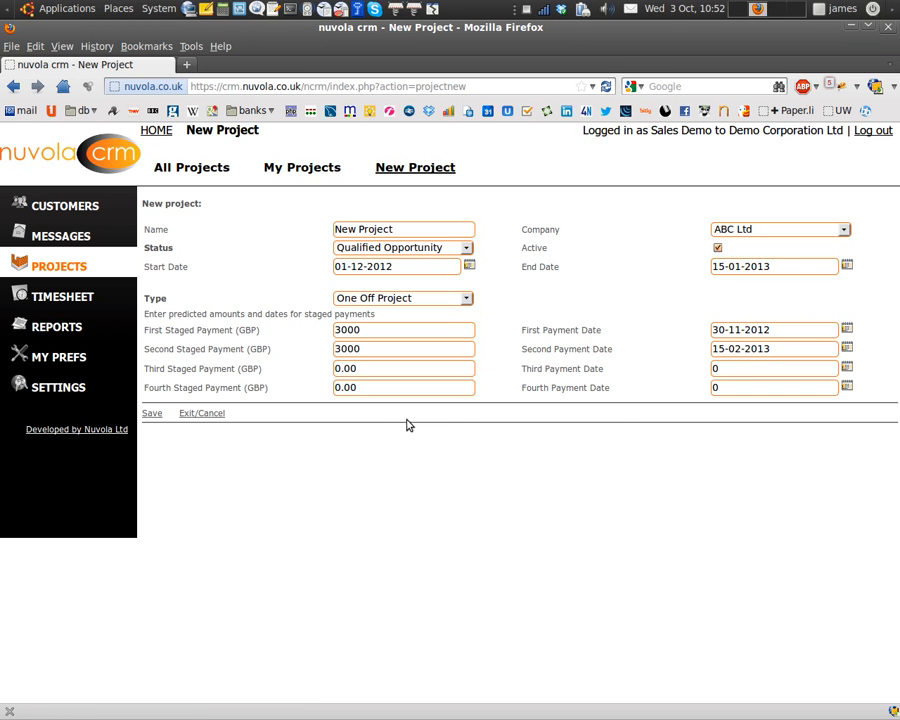
{"action": "left_click", "coordinate": [155, 414]}
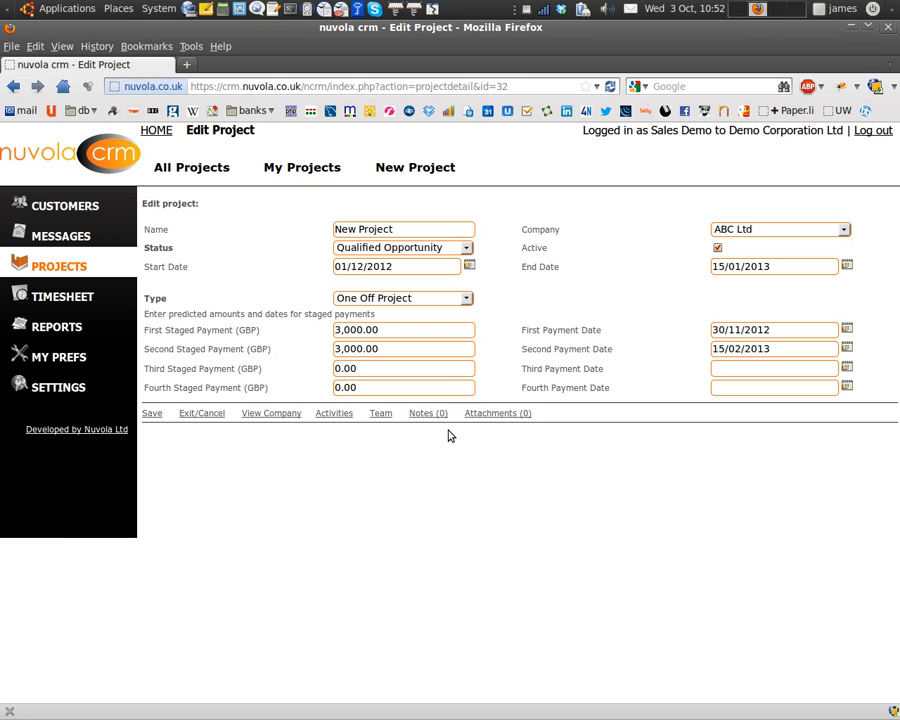
Examine the saved project's team and the users available to add to it.
{"action": "left_click", "coordinate": [380, 413]}
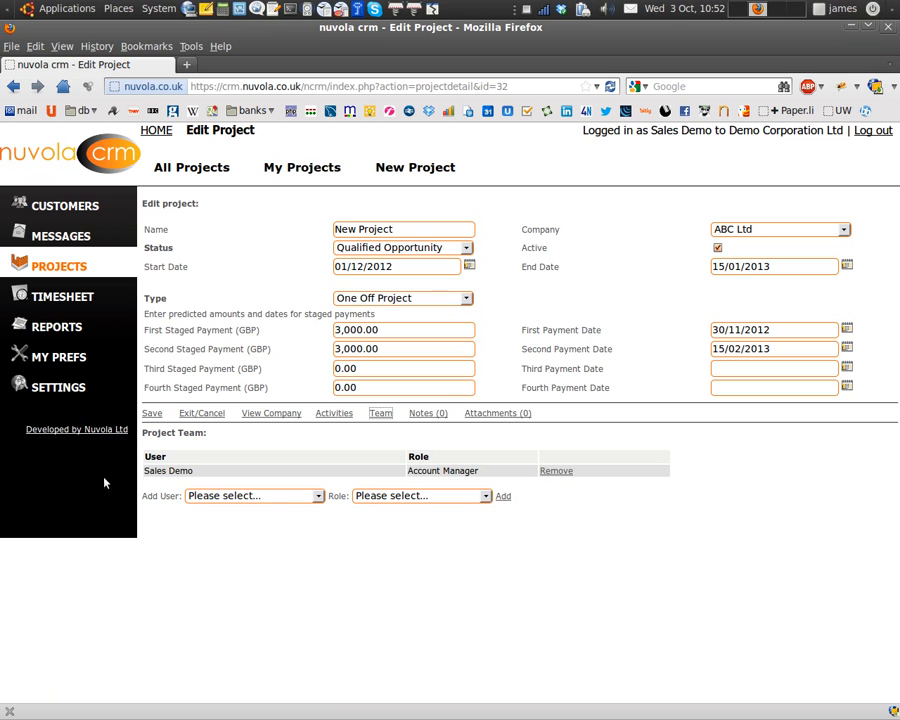
{"action": "left_click", "coordinate": [279, 498]}
{"action": "left_click", "coordinate": [276, 505]}
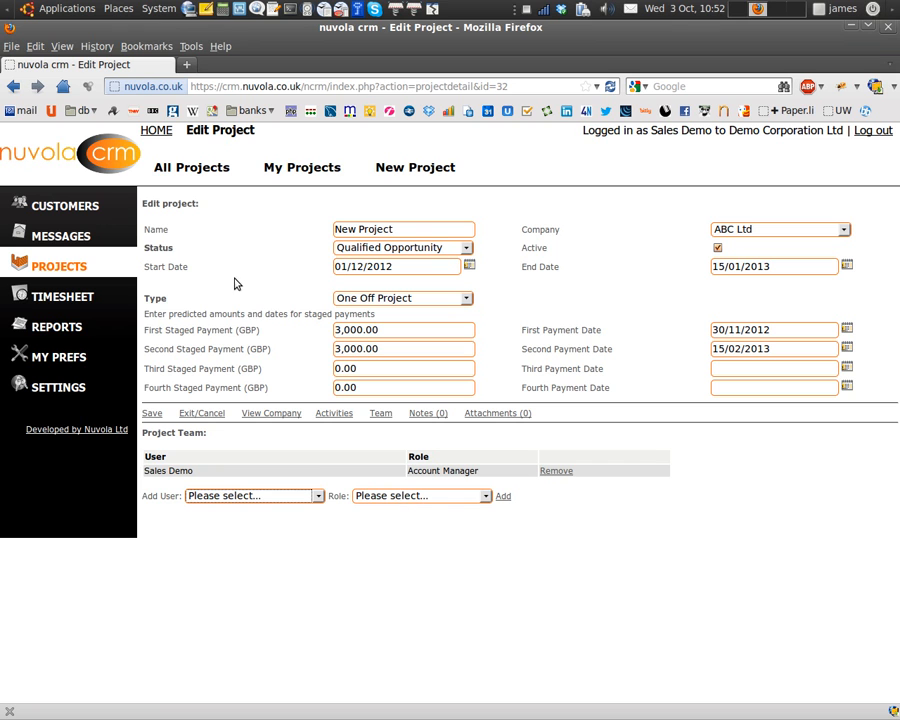
Check the new project in the list of all projects and the revenue forecast on the home page.
{"action": "left_click", "coordinate": [199, 168]}
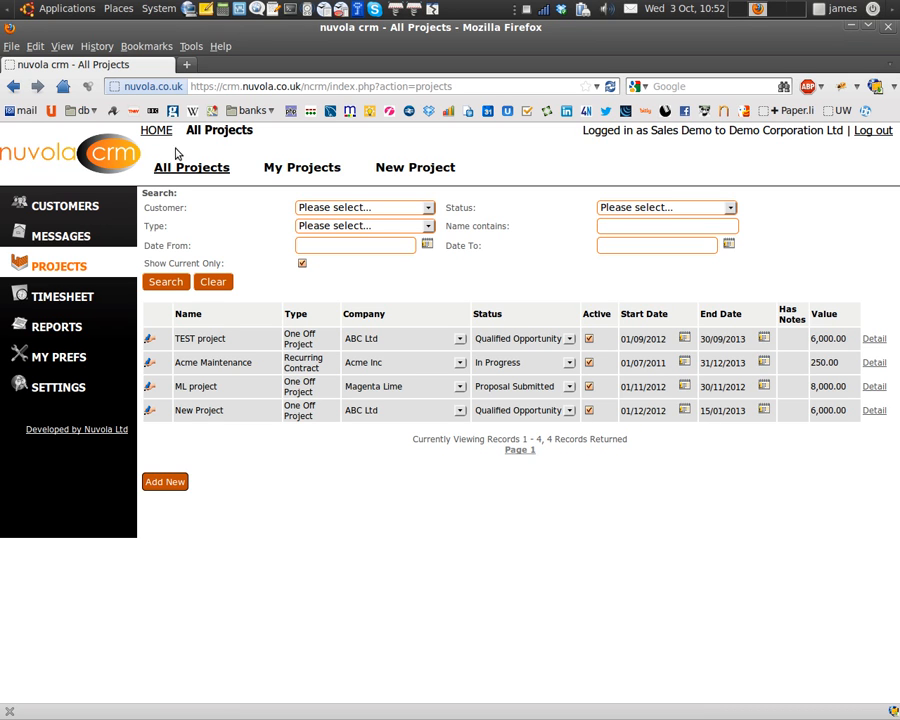
{"action": "left_click", "coordinate": [150, 130]}
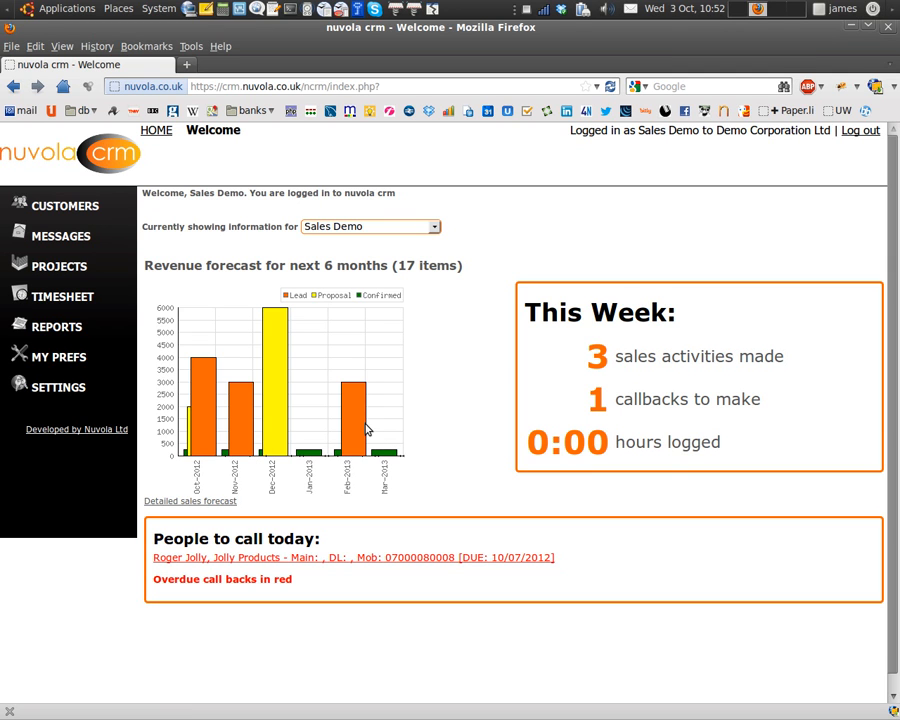
Change the status of New Project to Proposal Submitted in the project list and save the record.
{"action": "left_click", "coordinate": [62, 270]}
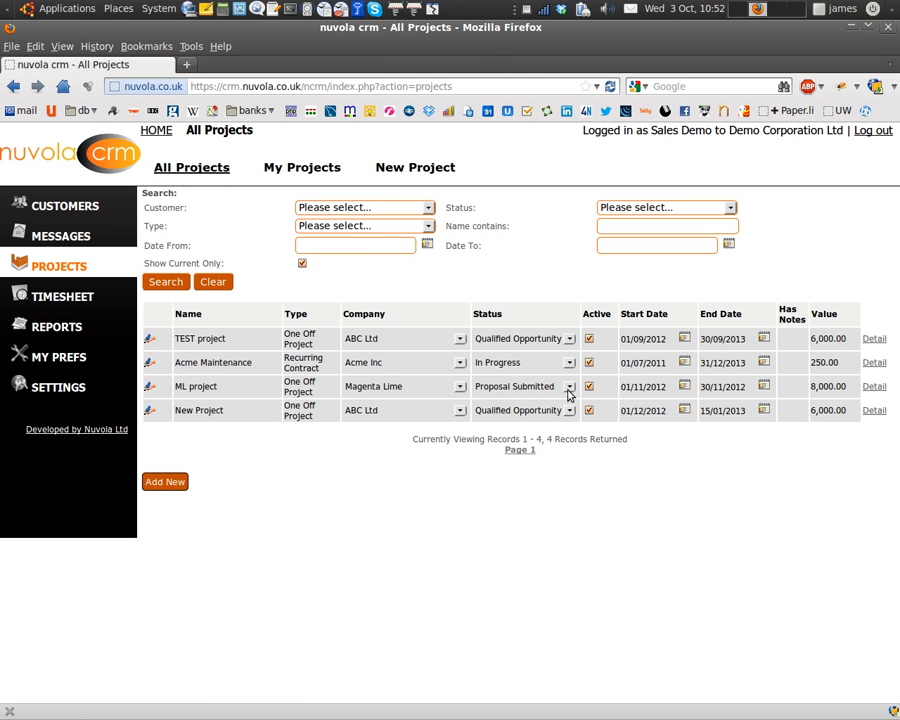
{"action": "left_click", "coordinate": [570, 411]}
{"action": "left_click", "coordinate": [553, 441]}
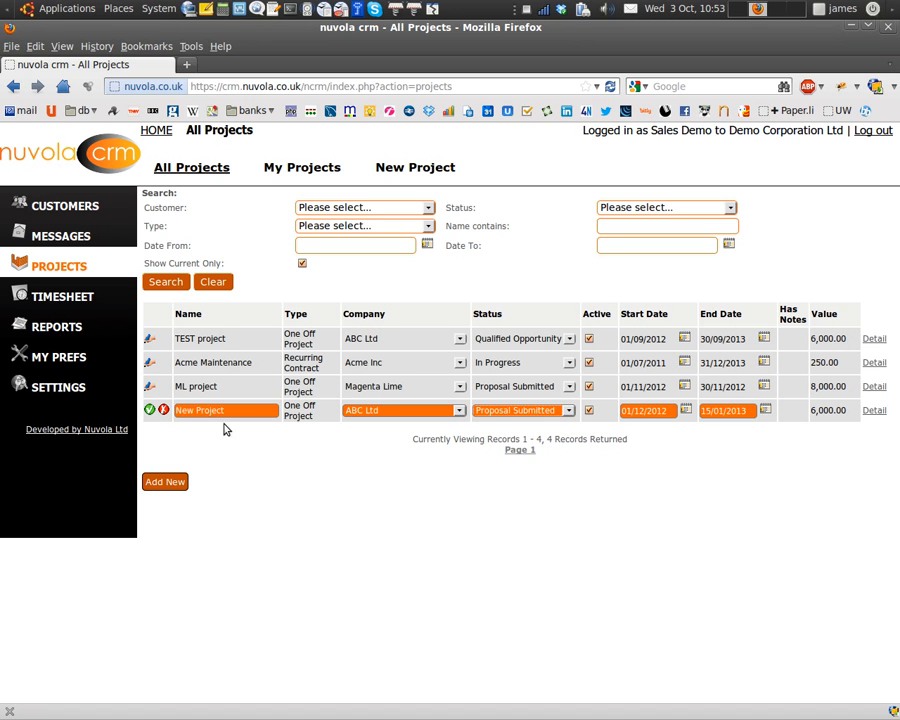
{"action": "left_click", "coordinate": [149, 410]}
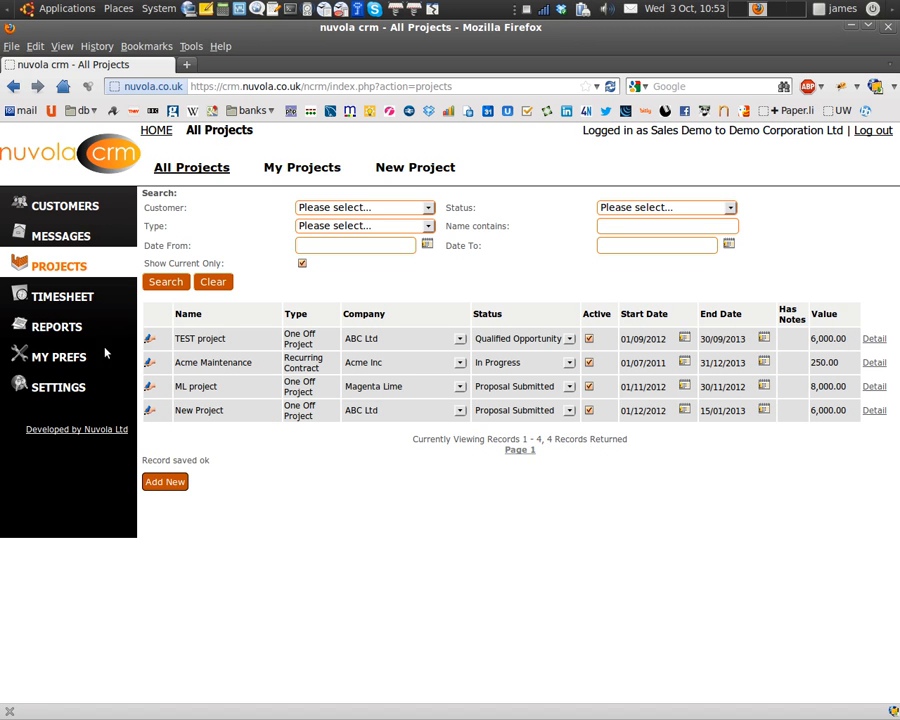
Set New Project's status to Contract Signed in the project list, save the record and compare the revenue forecast on the home page.
{"action": "left_click", "coordinate": [152, 131]}
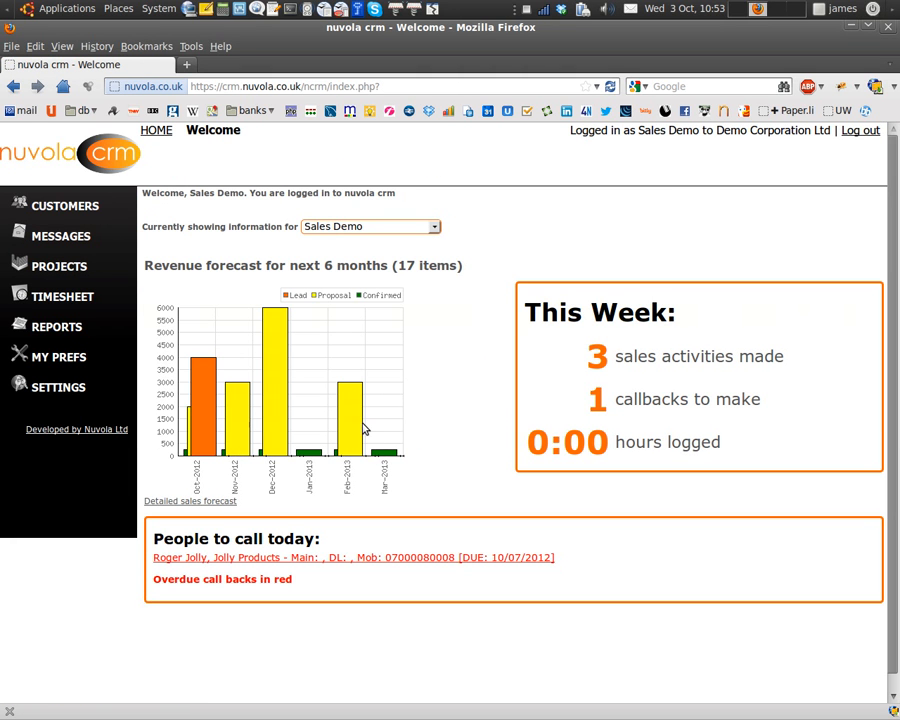
{"action": "left_click", "coordinate": [57, 268]}
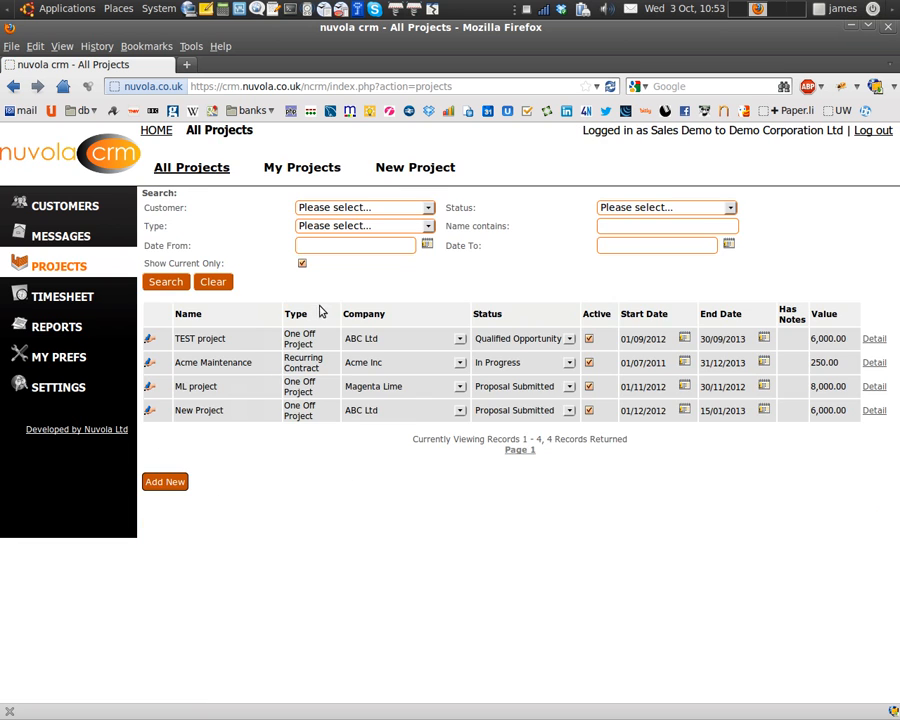
{"action": "left_click", "coordinate": [568, 411]}
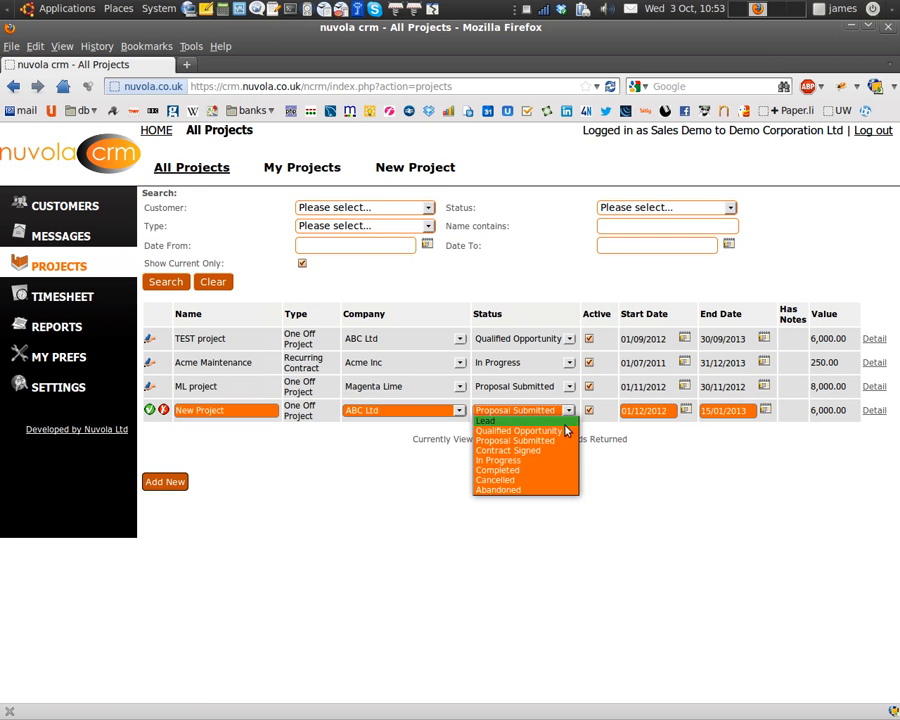
{"action": "left_click", "coordinate": [556, 451]}
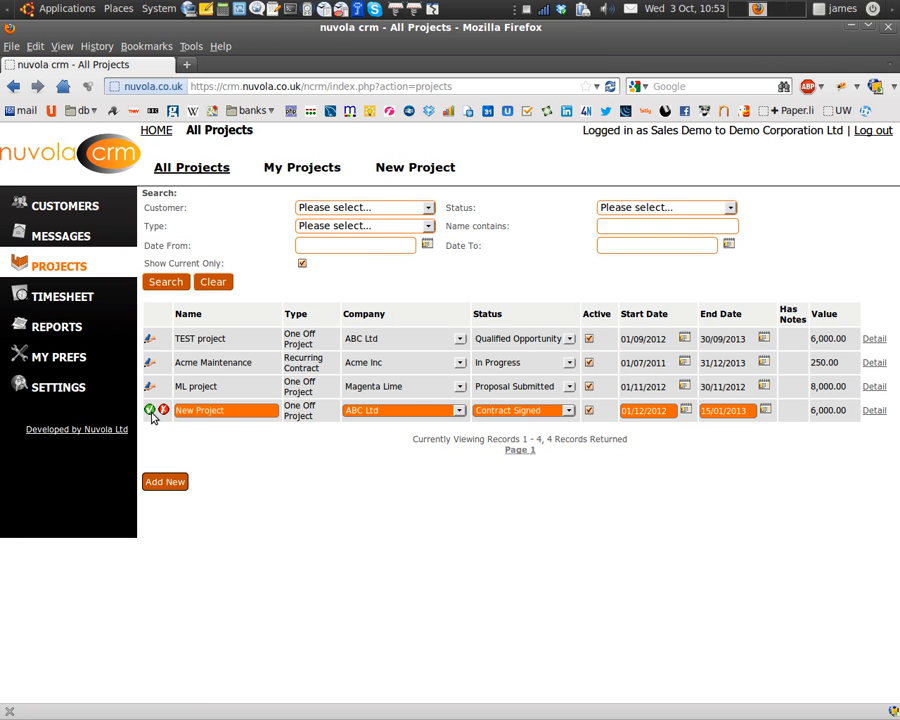
{"action": "left_click", "coordinate": [150, 411]}
{"action": "left_click", "coordinate": [160, 132]}
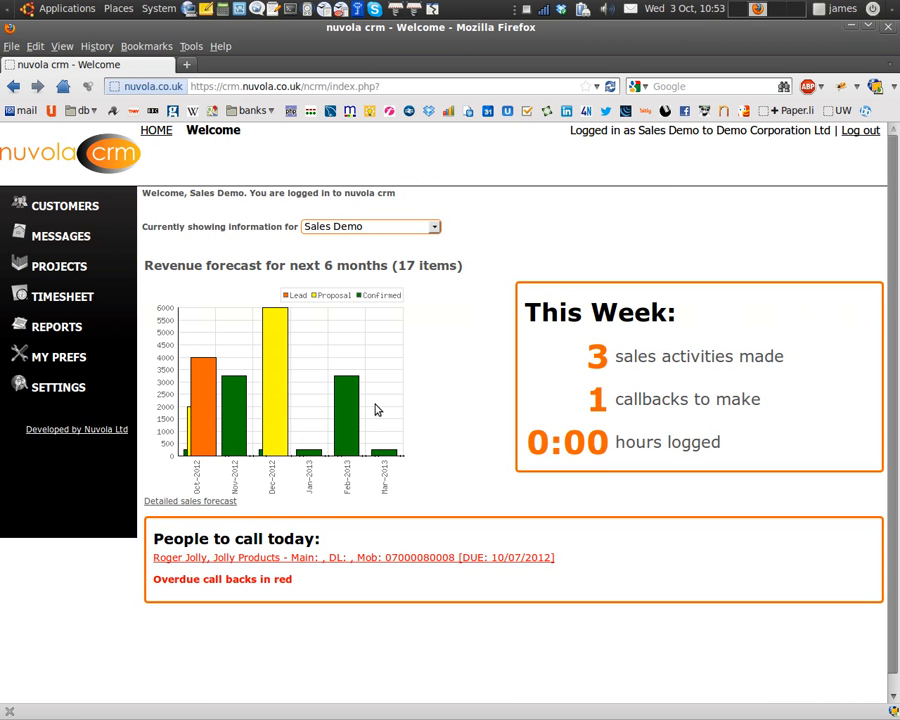
Review the previous week's entries in the personal timesheet and return to the current week.
{"action": "left_click", "coordinate": [66, 298]}
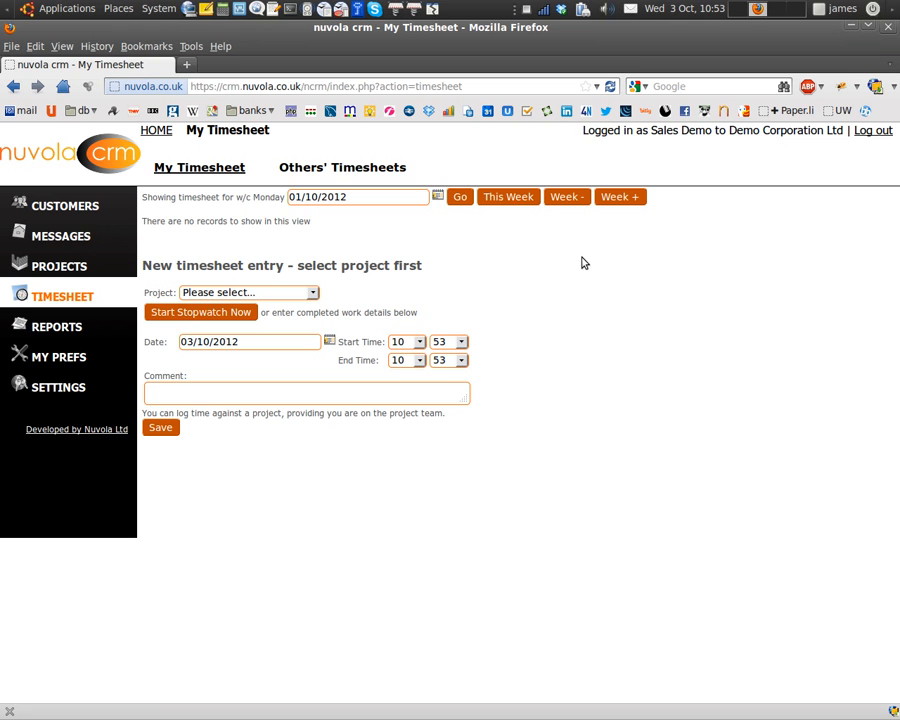
{"action": "left_click", "coordinate": [576, 200]}
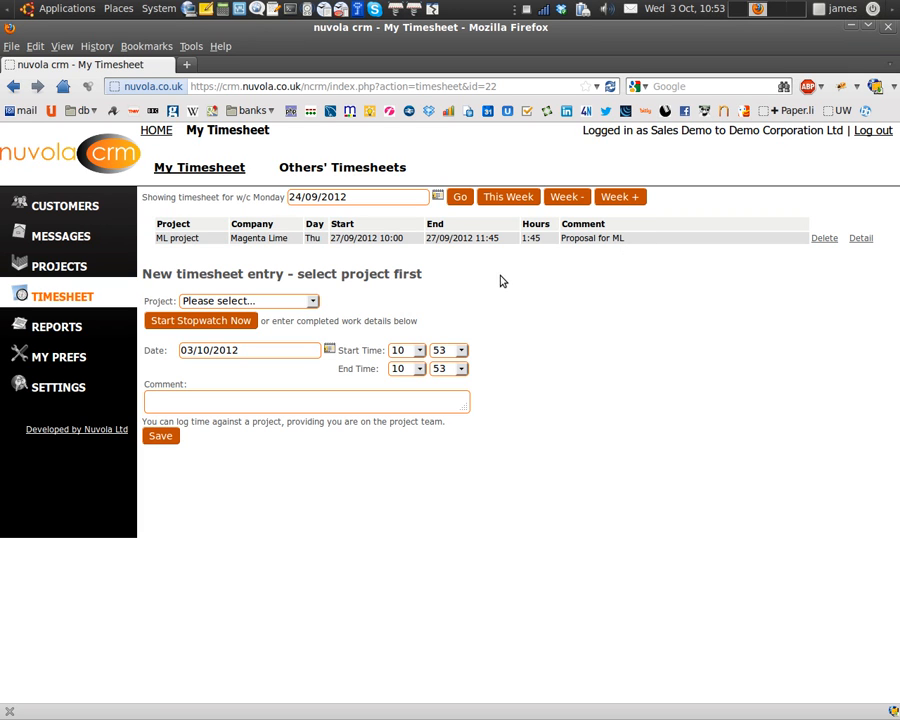
{"action": "left_click", "coordinate": [508, 199]}
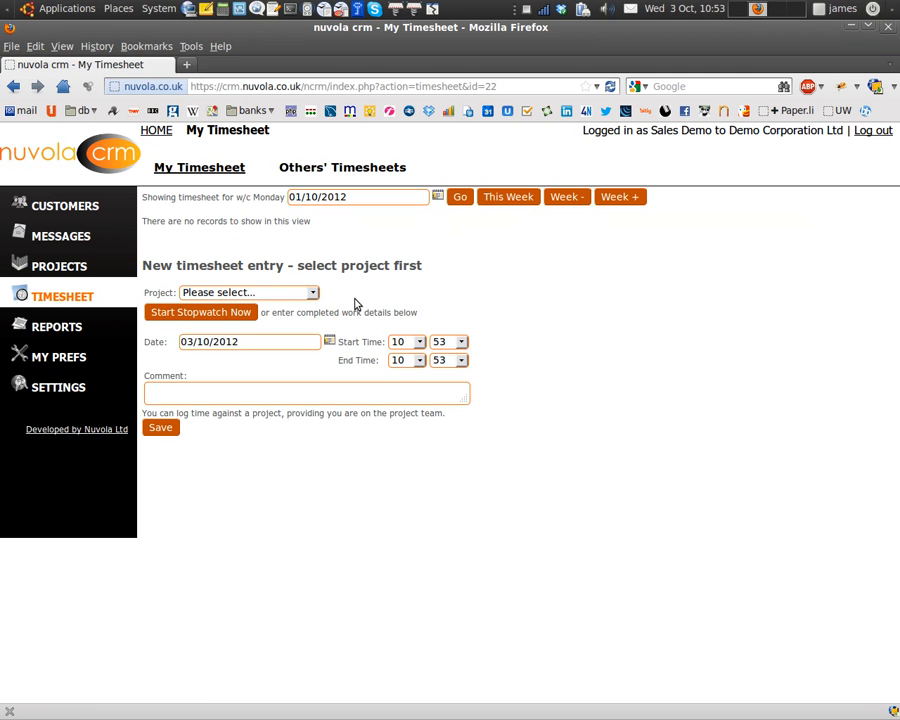
Log 09:53 to 10:53 on 03/10/2012 for Magenta Lime: ML project with comment "test work", and check the week's hours on the home page.
{"action": "left_click", "coordinate": [237, 293]}
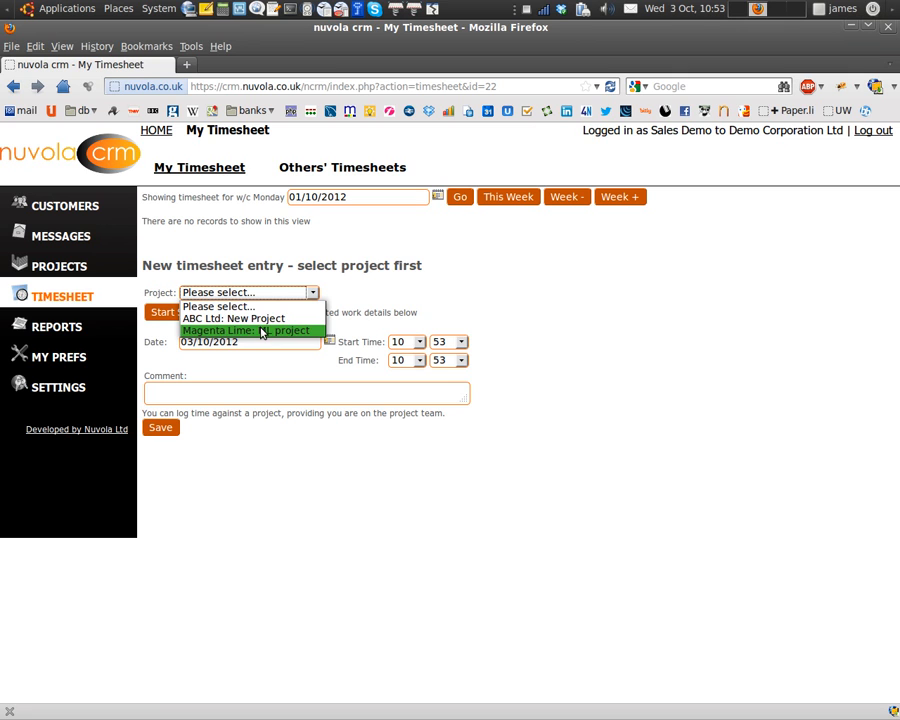
{"action": "left_click", "coordinate": [263, 331]}
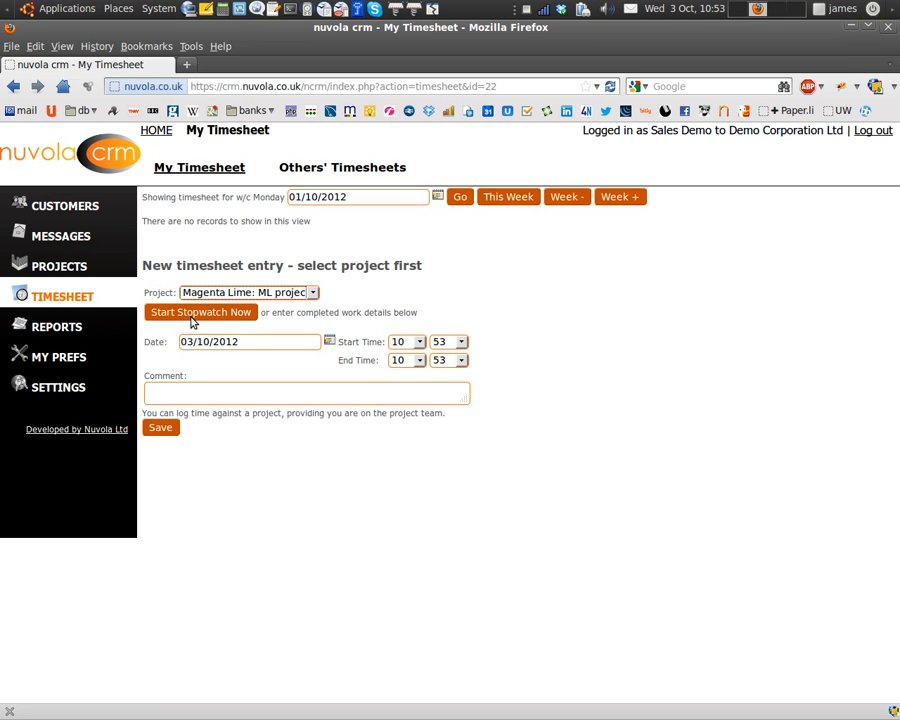
{"action": "left_click", "coordinate": [420, 343]}
{"action": "left_click", "coordinate": [403, 466]}
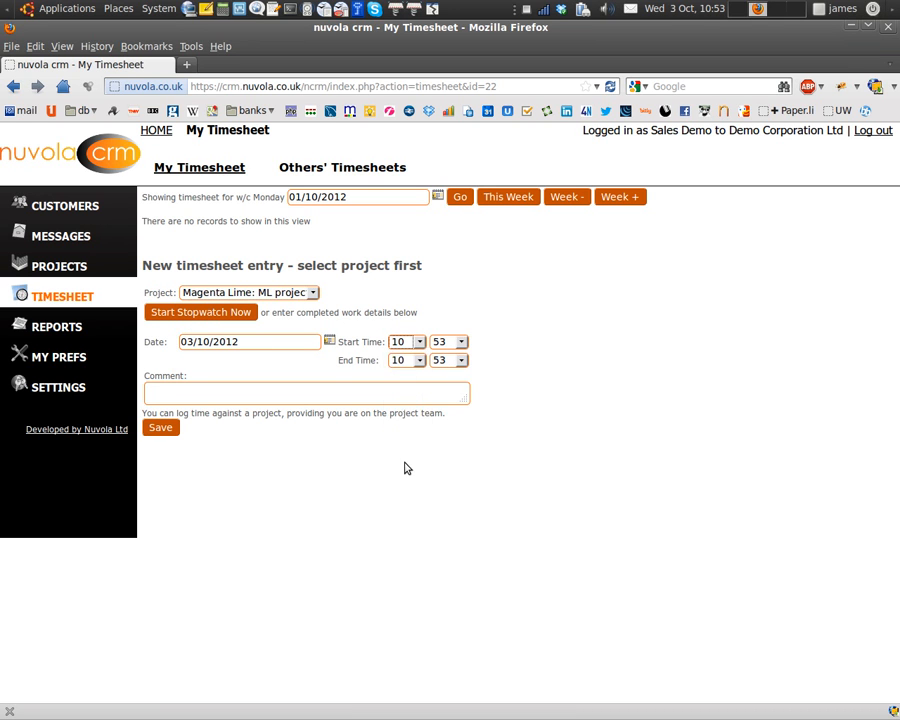
{"action": "left_click", "coordinate": [235, 393]}
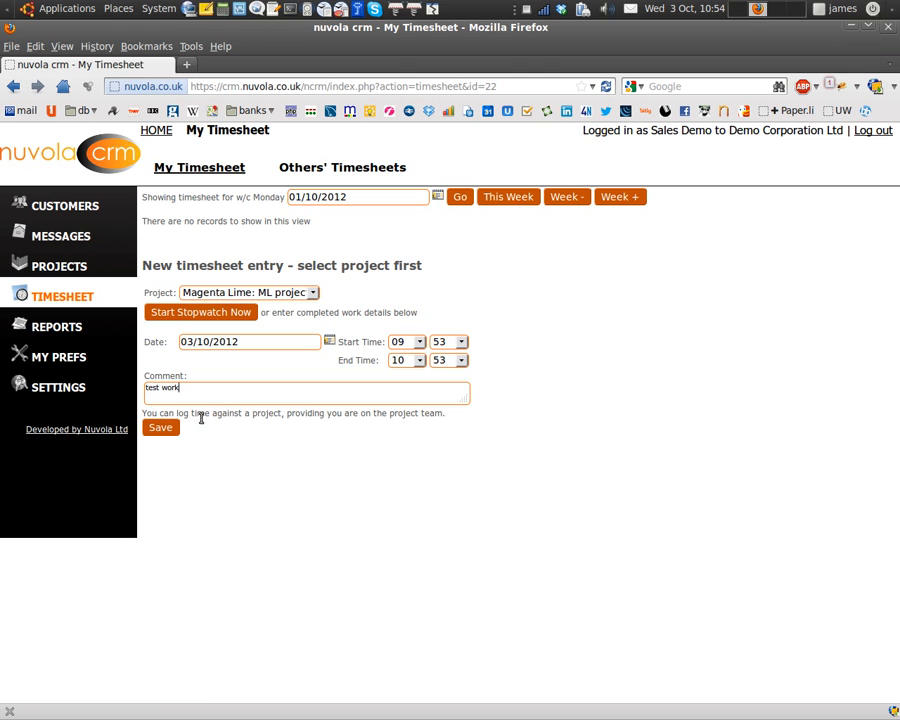
{"action": "left_click", "coordinate": [170, 428]}
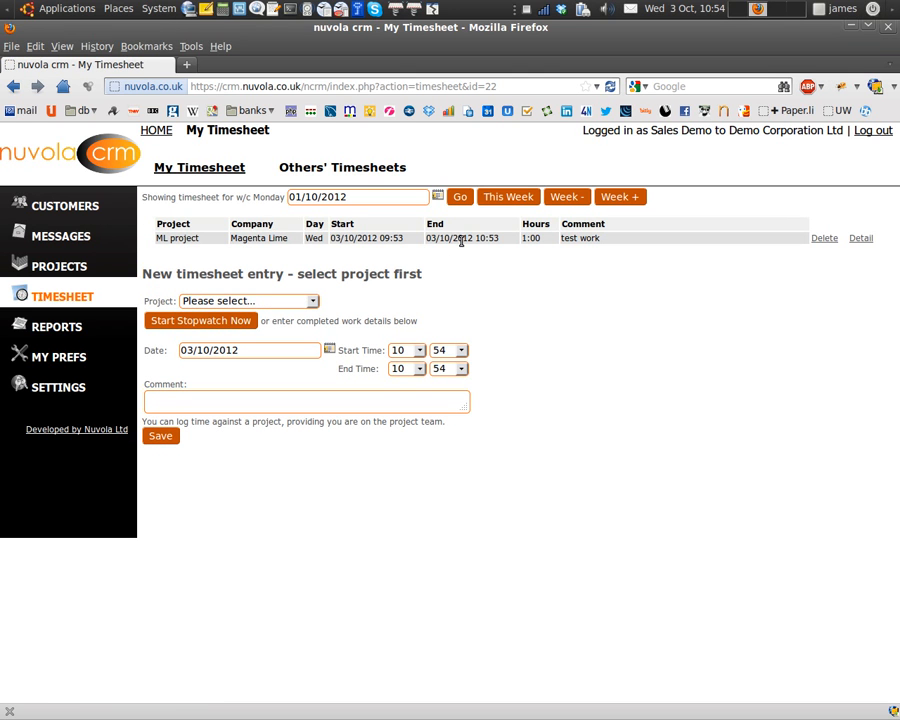
{"action": "left_click", "coordinate": [155, 130]}
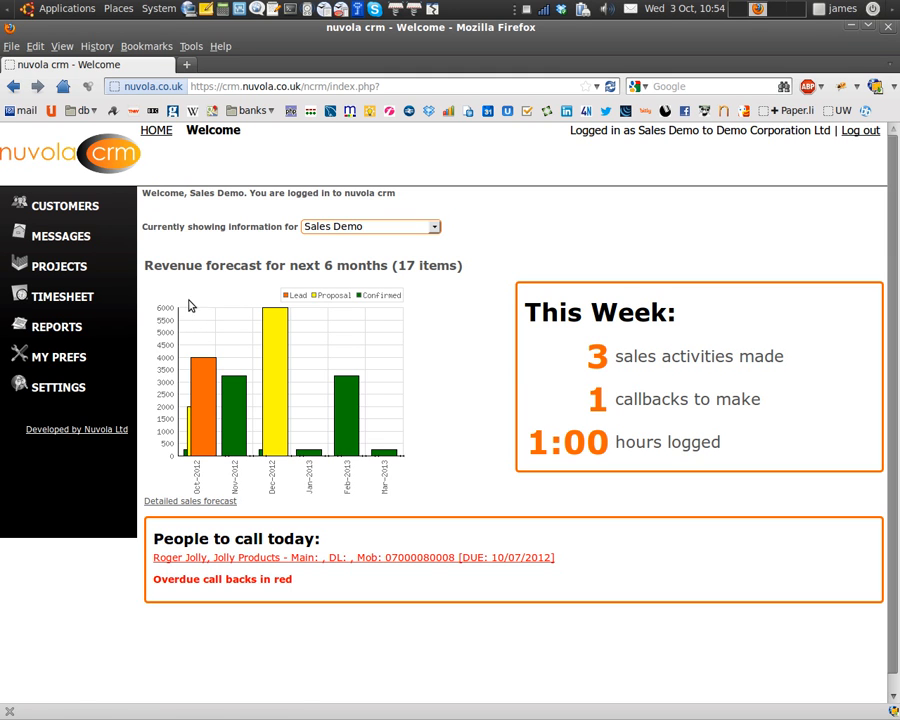
Open another user's timesheet for the week commencing 01/10/2012 from the others' timesheets.
{"action": "left_click", "coordinate": [70, 298]}
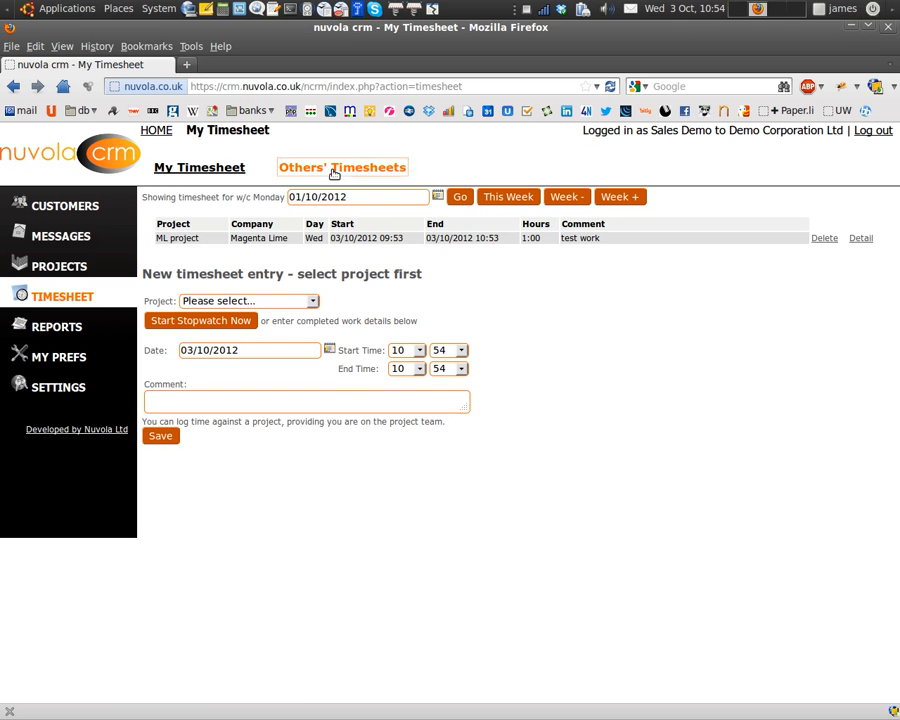
{"action": "left_click", "coordinate": [337, 170]}
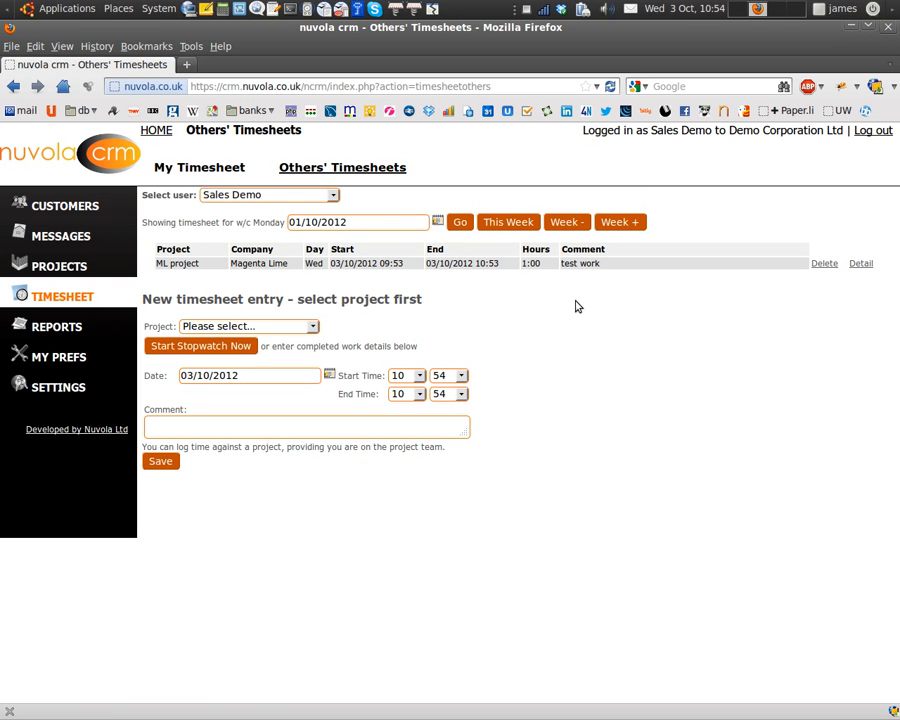
{"action": "left_click", "coordinate": [280, 195]}
{"action": "left_click", "coordinate": [281, 220]}
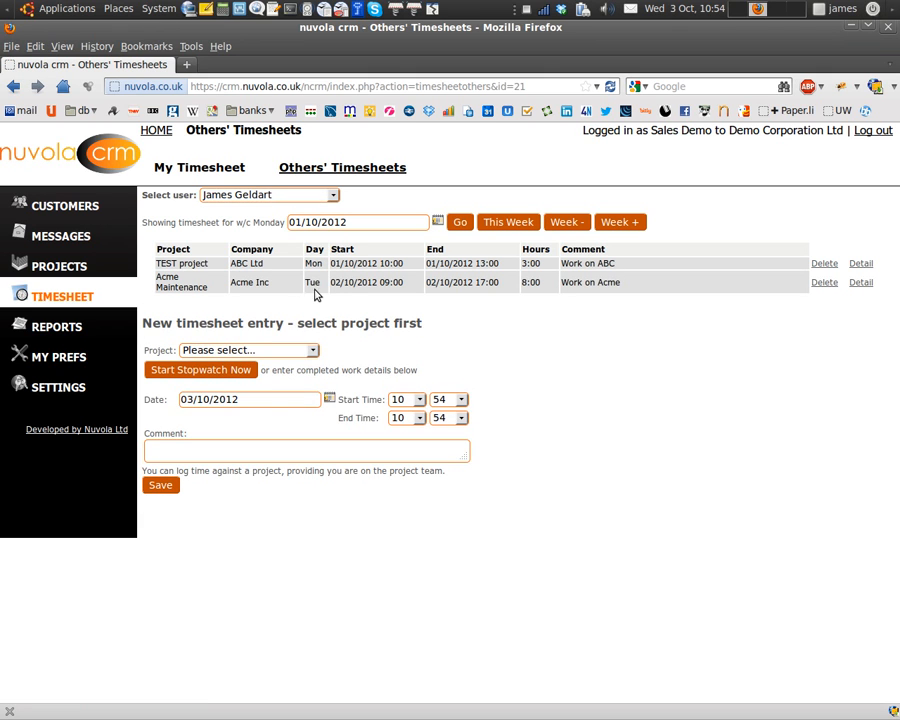
Log 10:39 to 10:54 on 03/10/2012 for the No Company: Conservatory project with comment "follow up" on that user's timesheet.
{"action": "left_click", "coordinate": [301, 351]}
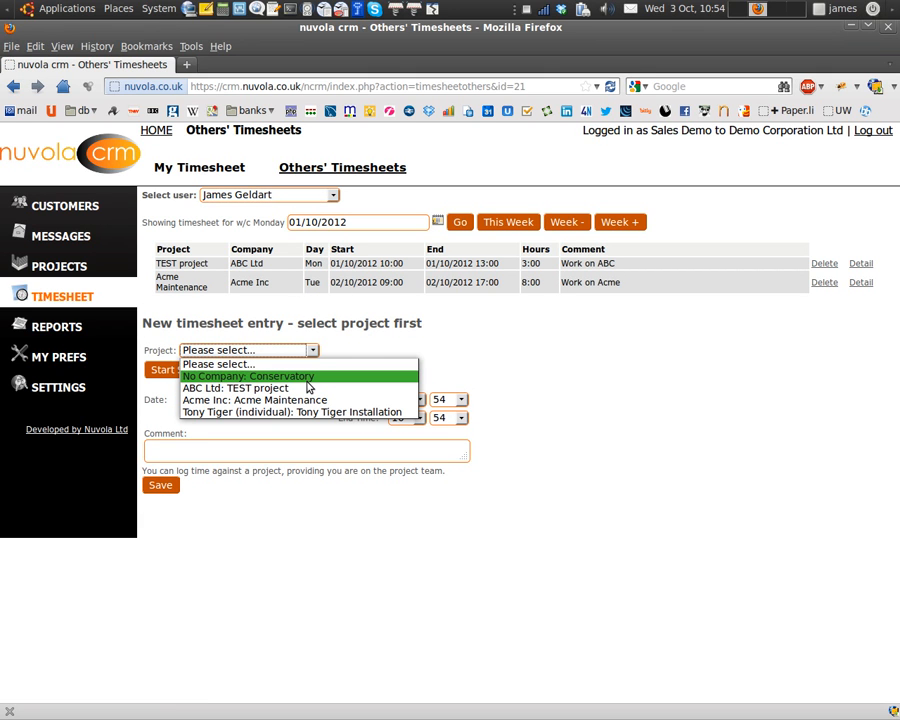
{"action": "left_click", "coordinate": [303, 379]}
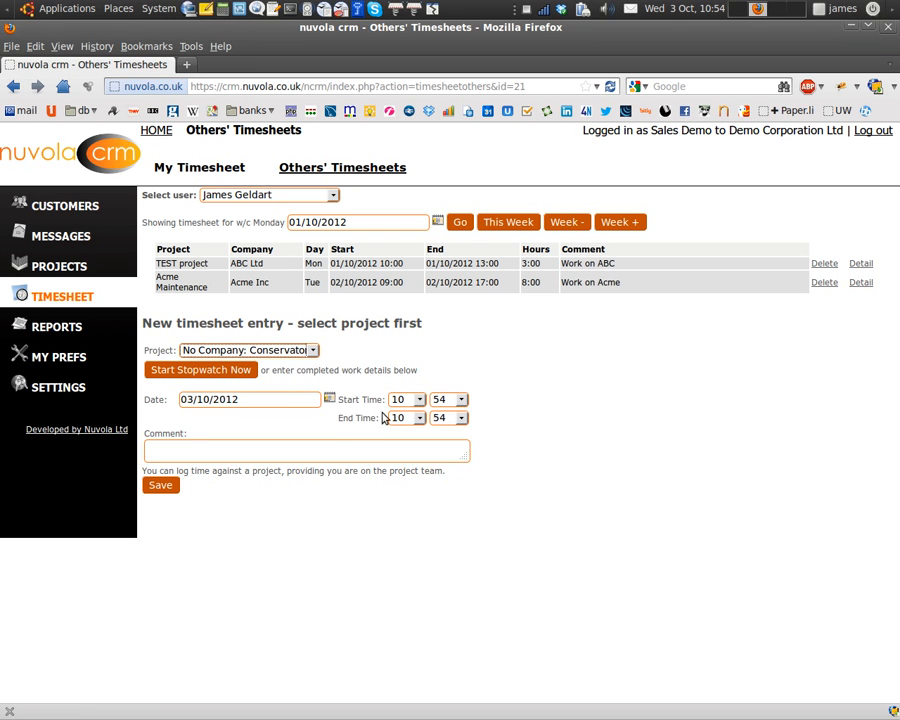
{"action": "left_click", "coordinate": [455, 400]}
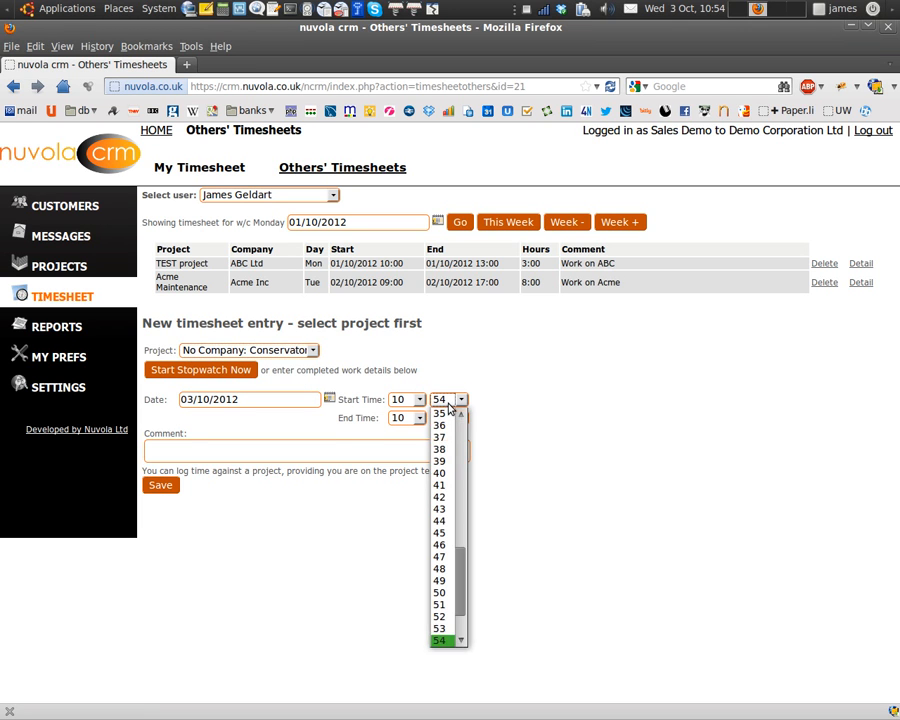
{"action": "left_click", "coordinate": [444, 462]}
{"action": "left_click", "coordinate": [313, 458]}
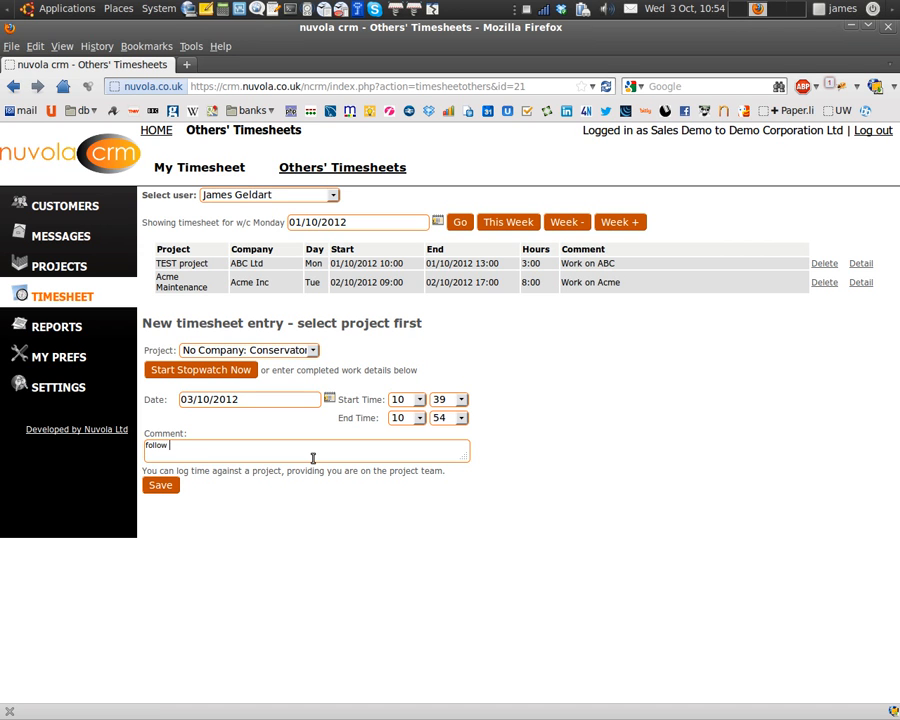
{"action": "left_click", "coordinate": [160, 485]}
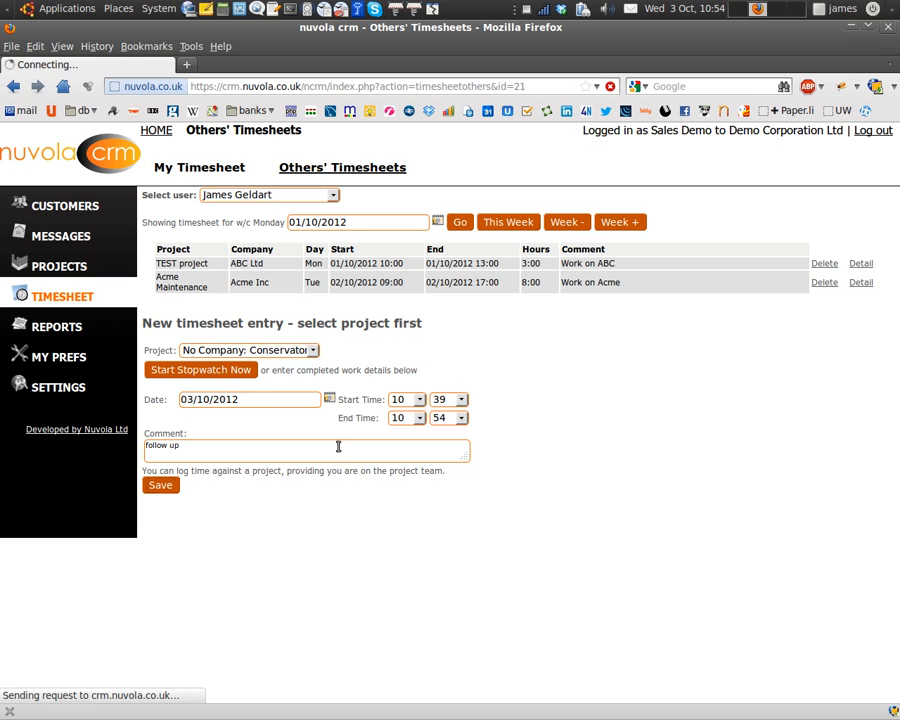
Show the home page information for that same user and check the hours logged this week.
{"action": "left_click", "coordinate": [155, 131]}
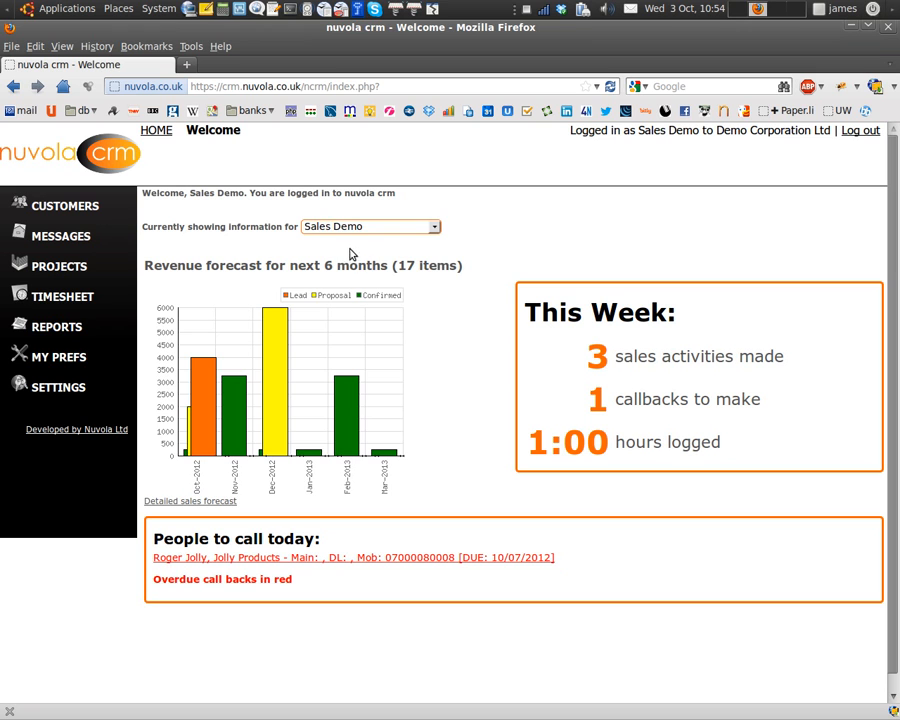
{"action": "left_click", "coordinate": [340, 228]}
{"action": "left_click", "coordinate": [354, 254]}
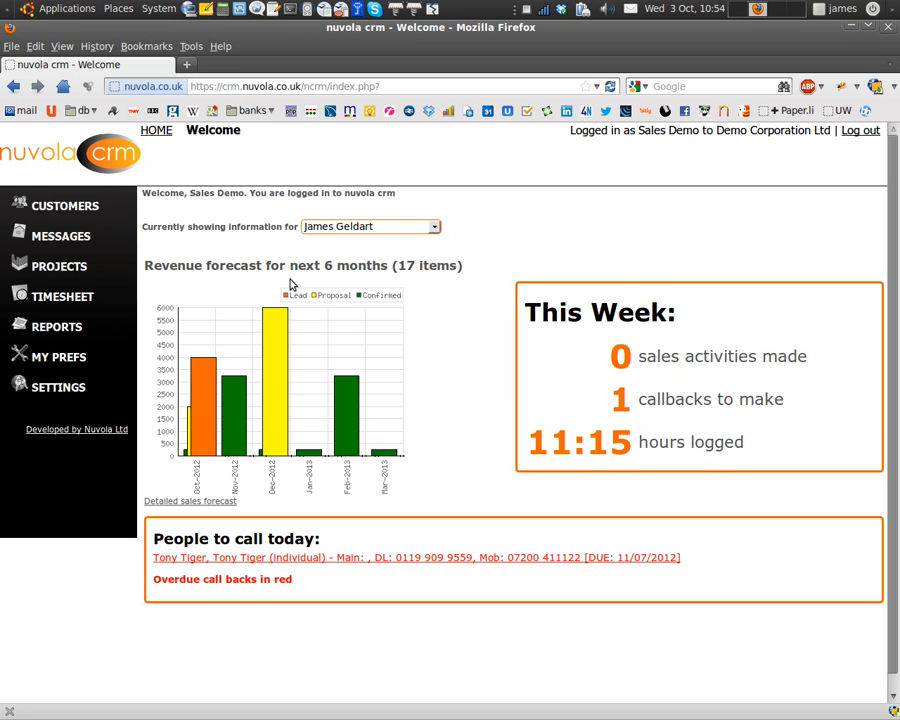
Run the Utilisation Report from 01-09-2012 with HTML output, review the logged hours and close the report.
{"action": "left_click", "coordinate": [50, 327]}
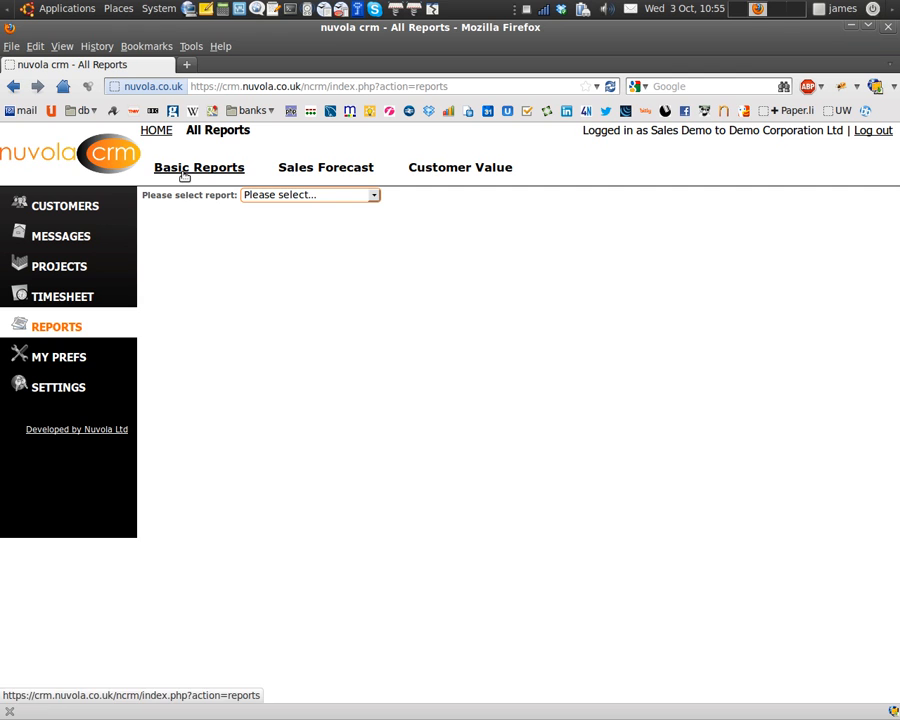
{"action": "left_click", "coordinate": [281, 204]}
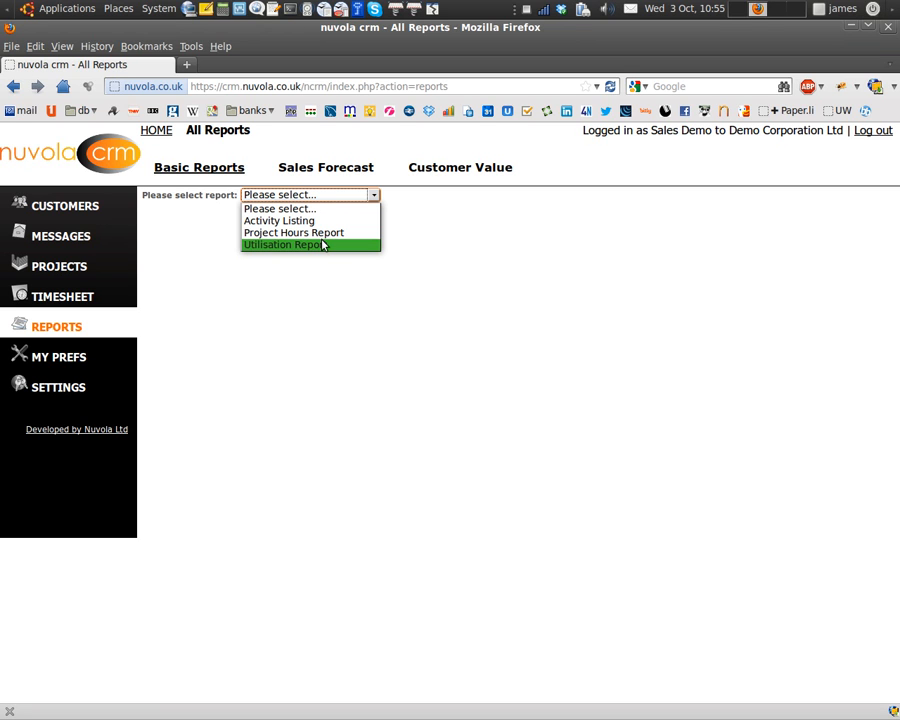
{"action": "left_click", "coordinate": [323, 245]}
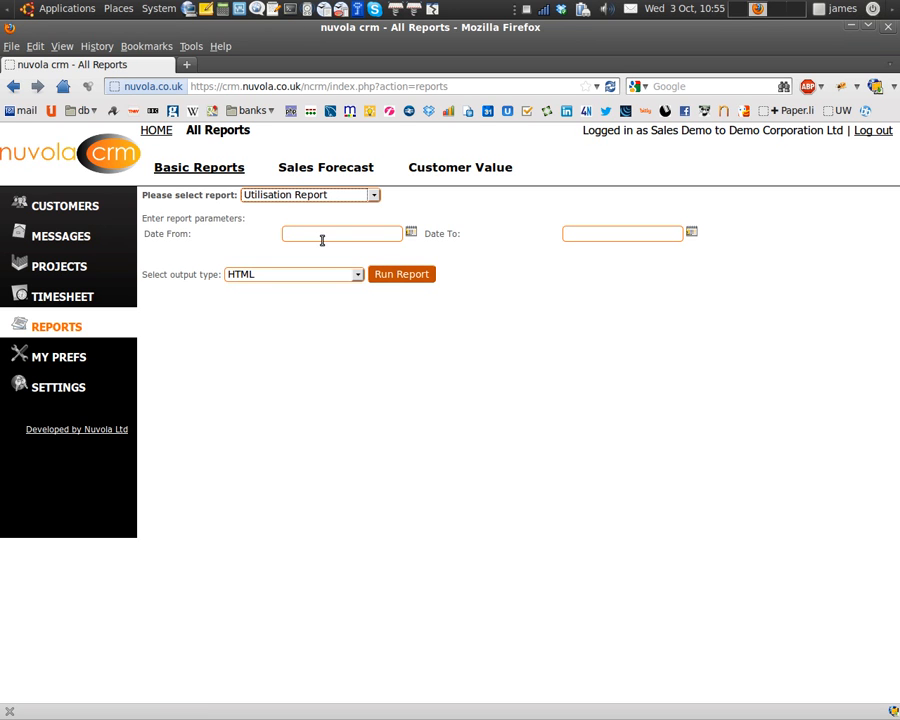
{"action": "left_click", "coordinate": [411, 233]}
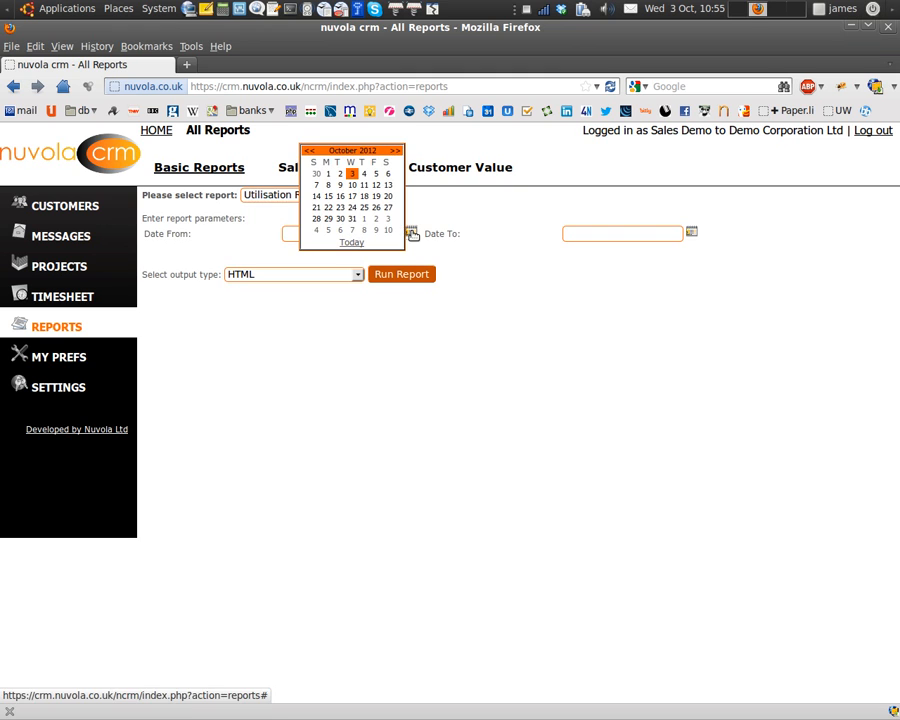
{"action": "left_click", "coordinate": [311, 151]}
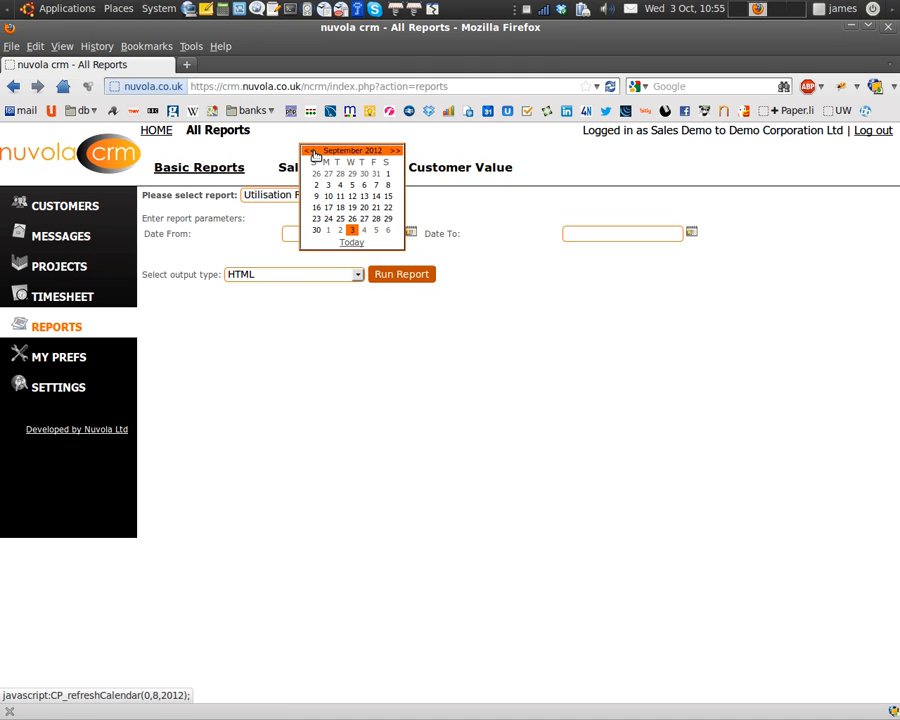
{"action": "left_click", "coordinate": [388, 174]}
{"action": "left_click", "coordinate": [354, 276]}
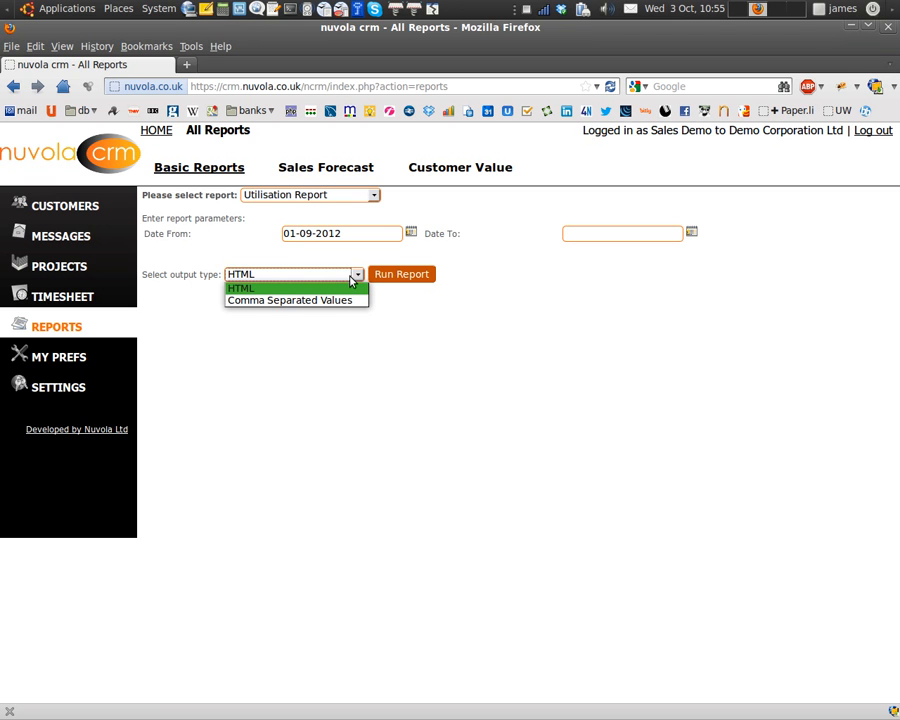
{"action": "left_click", "coordinate": [350, 278]}
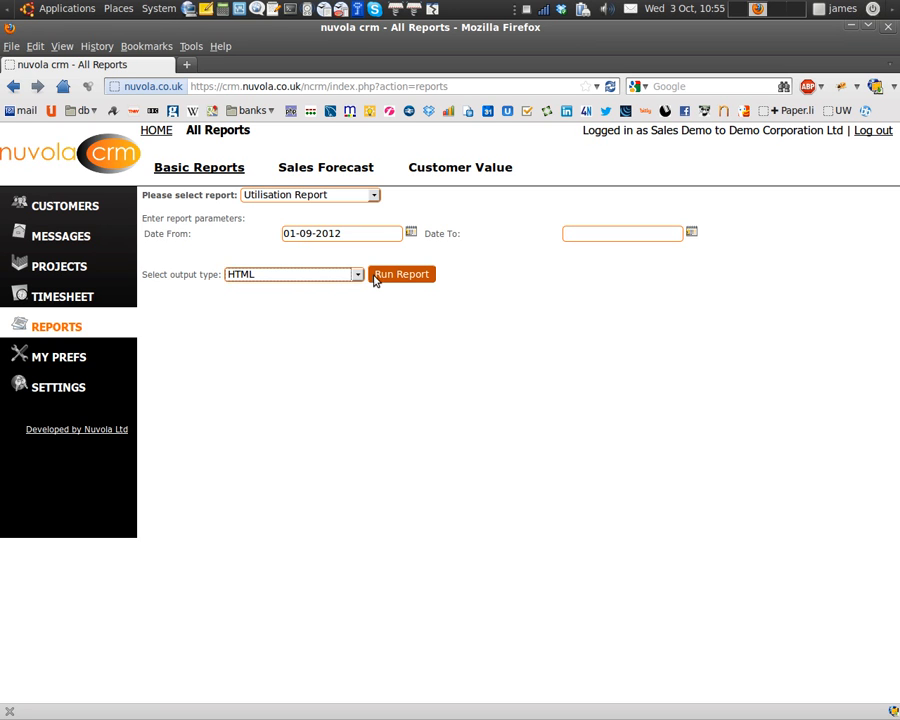
{"action": "left_click", "coordinate": [384, 280]}
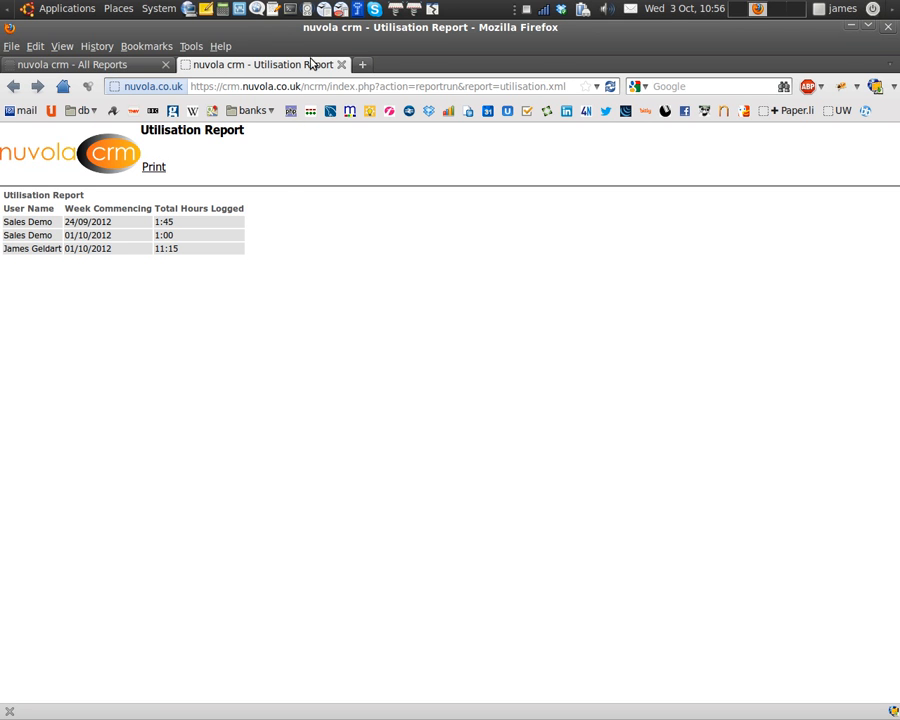
{"action": "left_click", "coordinate": [342, 65]}
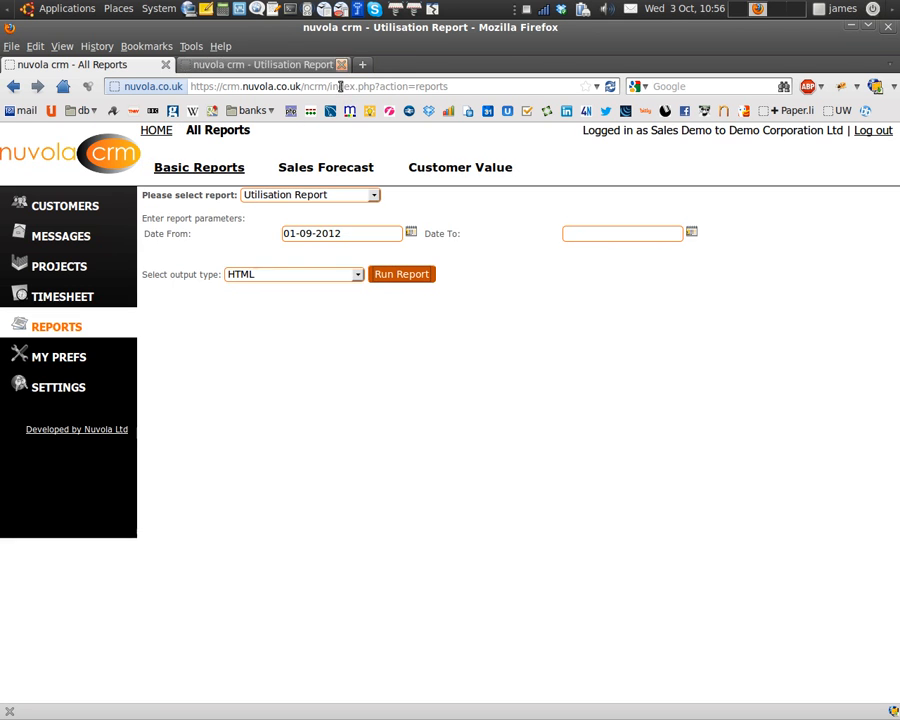
Run the Project Hours Report for all customers and dates with HTML output, review the hours logged per project and close the report.
{"action": "left_click", "coordinate": [229, 174]}
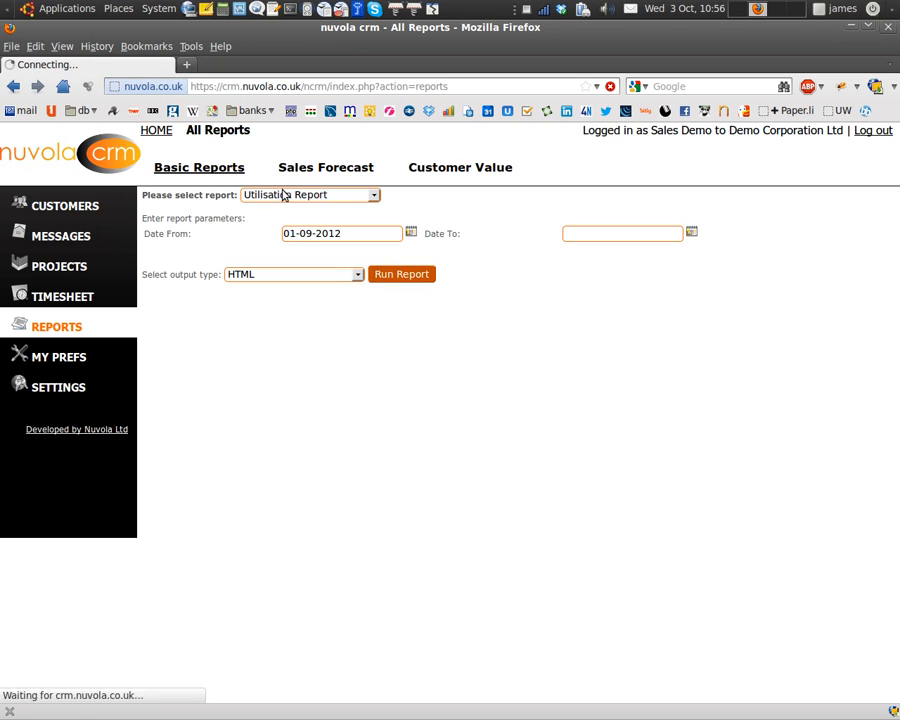
{"action": "left_click", "coordinate": [295, 197]}
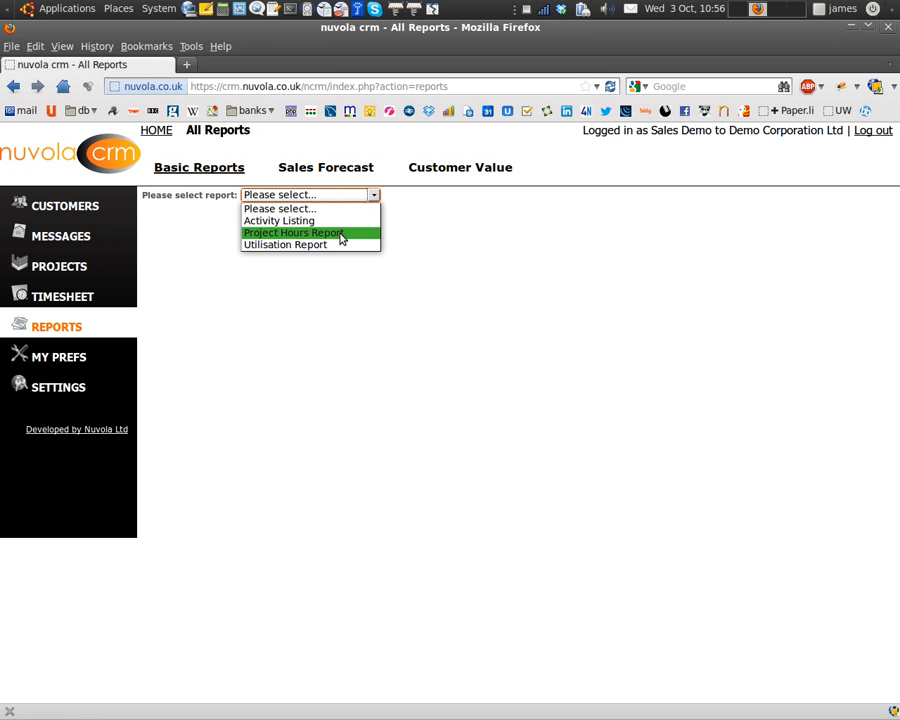
{"action": "left_click", "coordinate": [341, 233]}
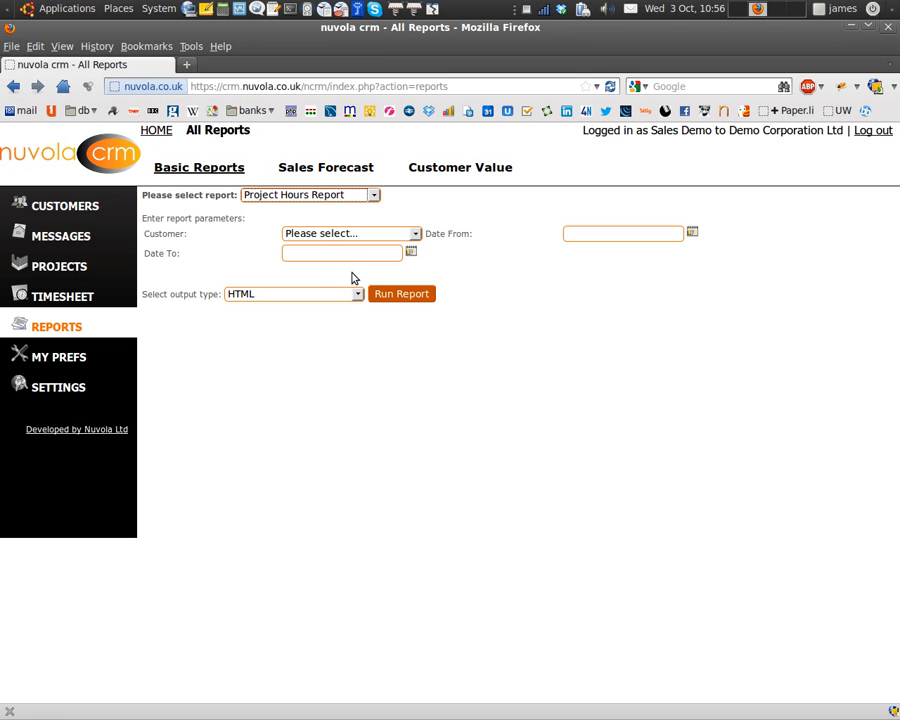
{"action": "left_click", "coordinate": [405, 294]}
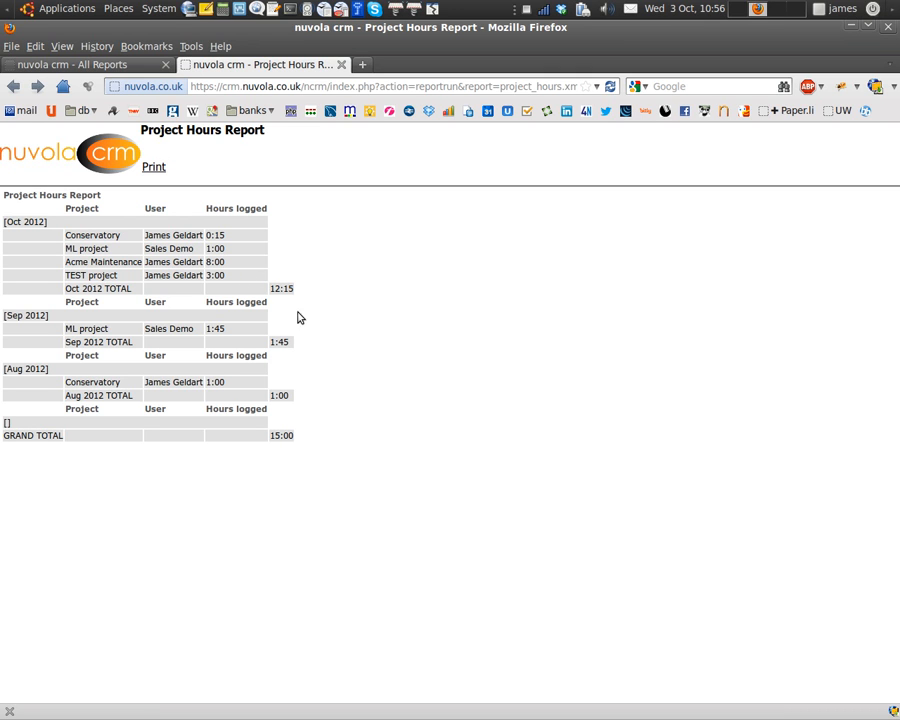
{"action": "left_click", "coordinate": [341, 65]}
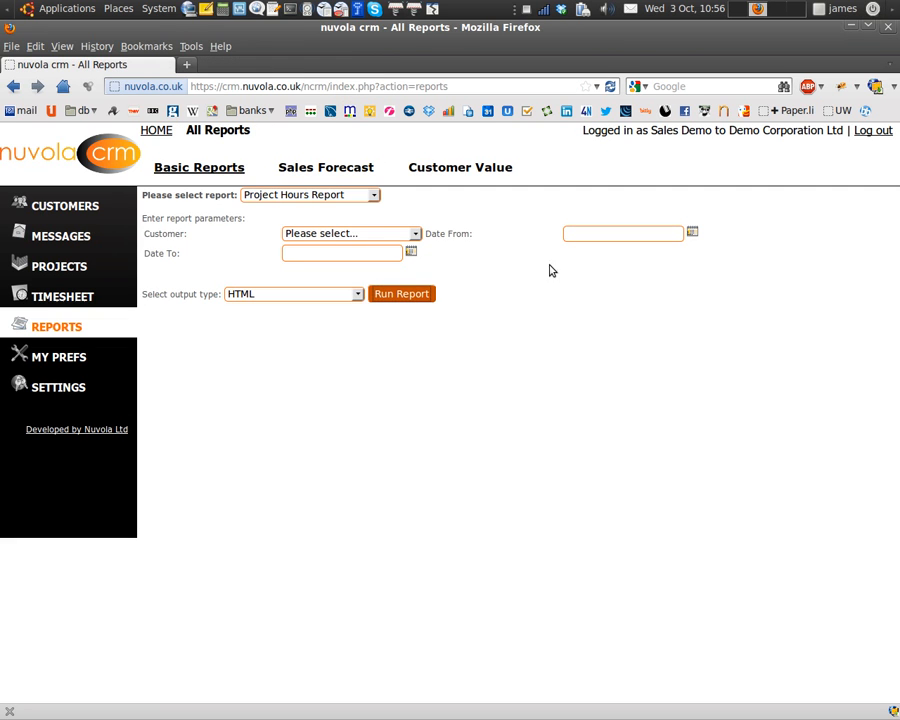
Run the Activity Listing report from 01-09-2012 with HTML output, look through the logged activities and close the report.
{"action": "left_click", "coordinate": [237, 168]}
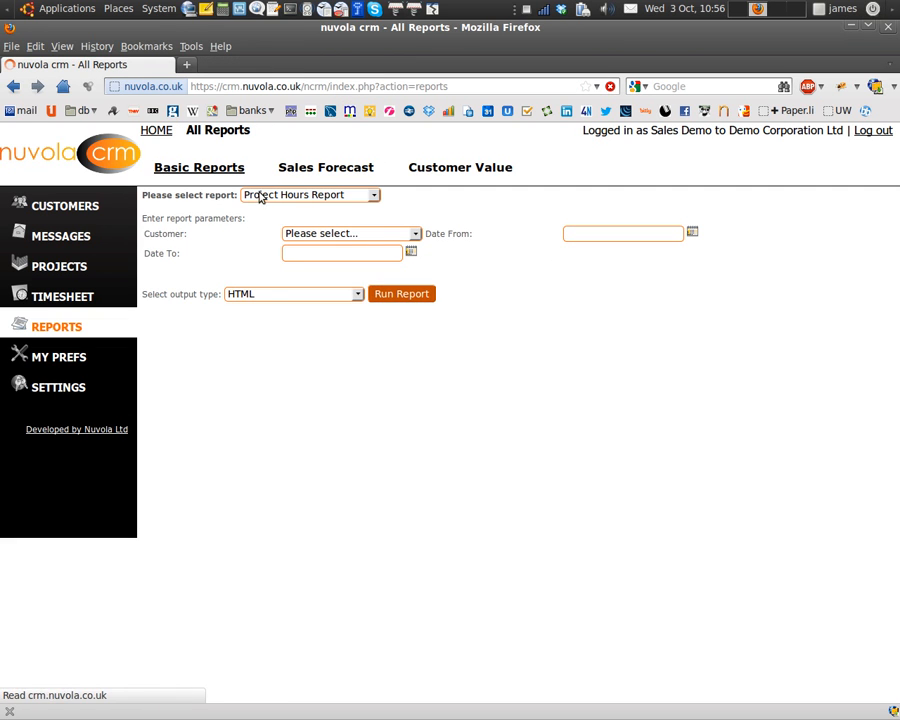
{"action": "left_click", "coordinate": [262, 196]}
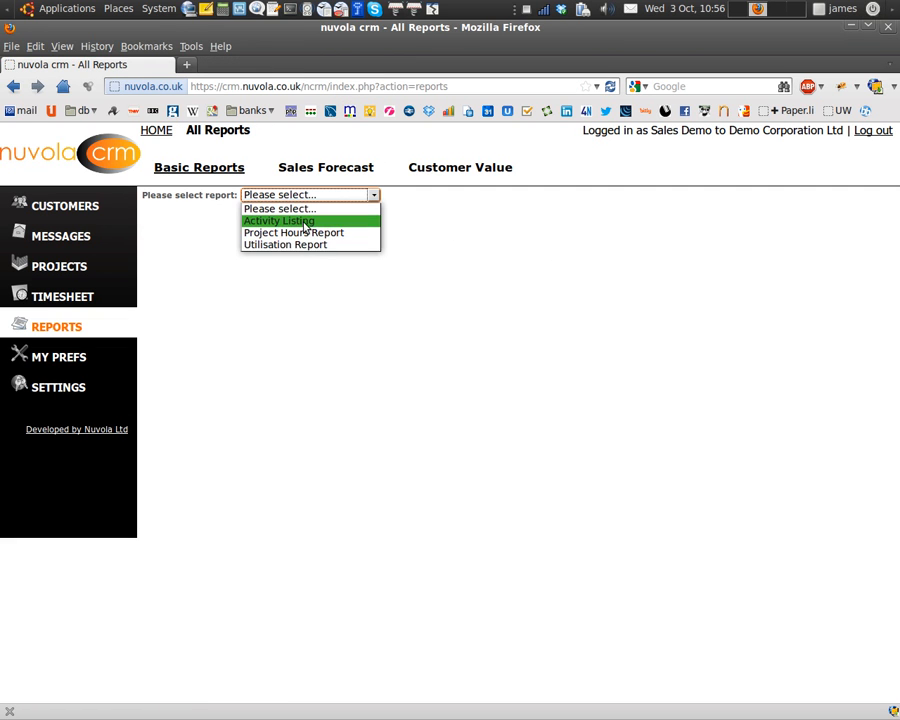
{"action": "left_click", "coordinate": [306, 221]}
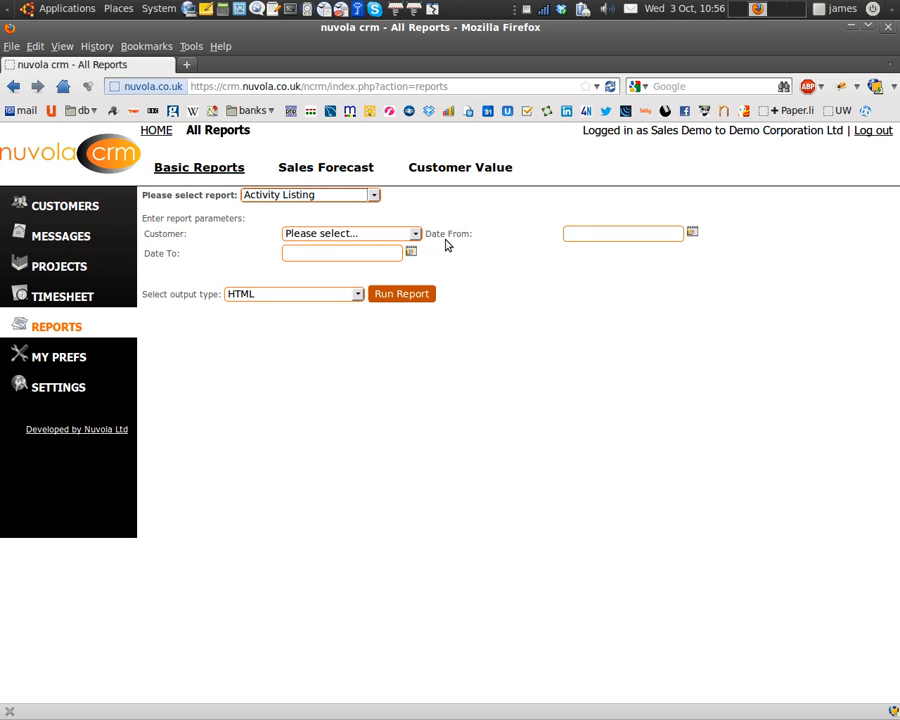
{"action": "left_click", "coordinate": [692, 232]}
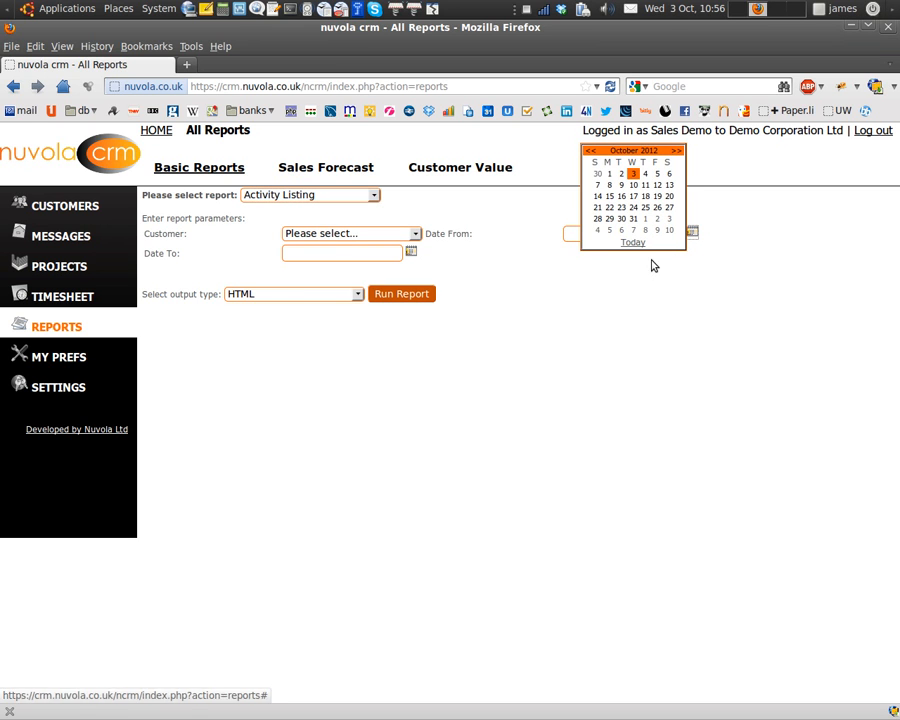
{"action": "left_click", "coordinate": [591, 151]}
{"action": "left_click", "coordinate": [669, 176]}
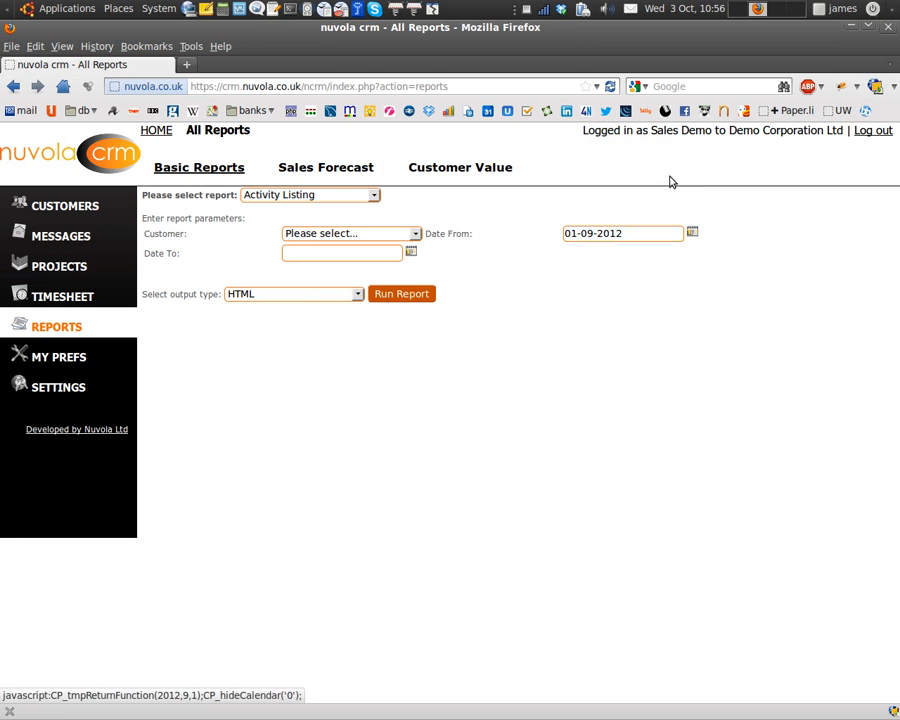
{"action": "left_click", "coordinate": [402, 298]}
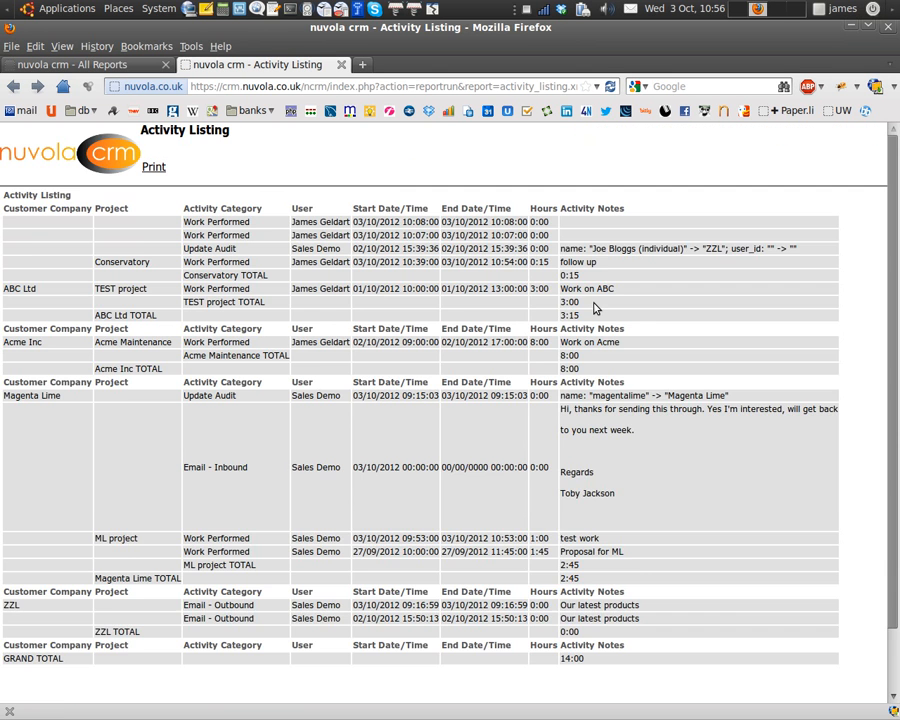
{"action": "scroll", "coordinate": [560, 340], "scroll_direction": "down", "scroll_amount": 2}
{"action": "scroll", "coordinate": [522, 370], "scroll_direction": "up", "scroll_amount": 2}
{"action": "left_click", "coordinate": [341, 64]}
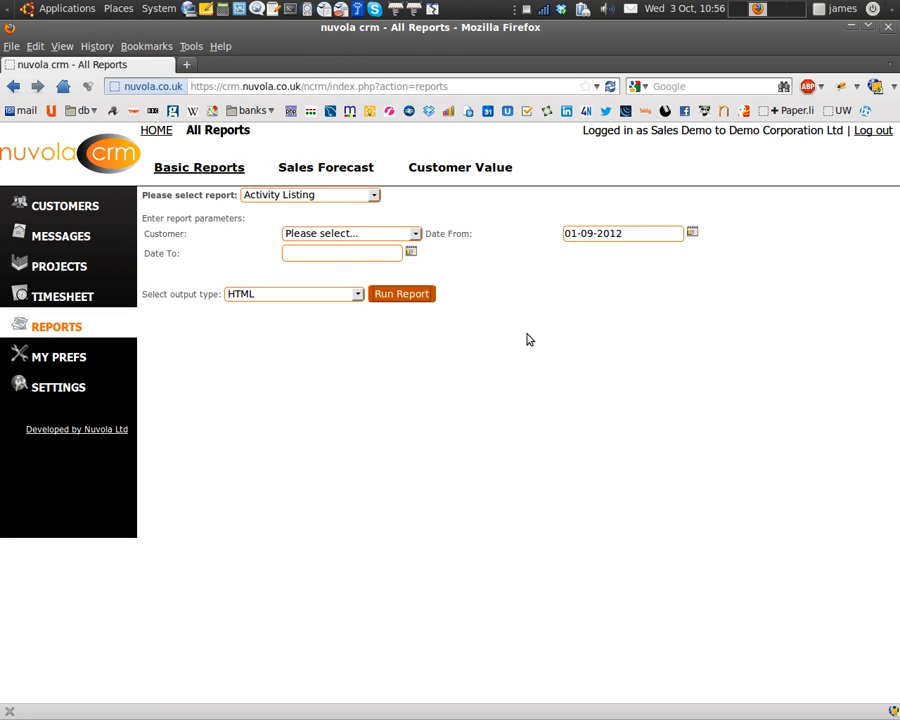